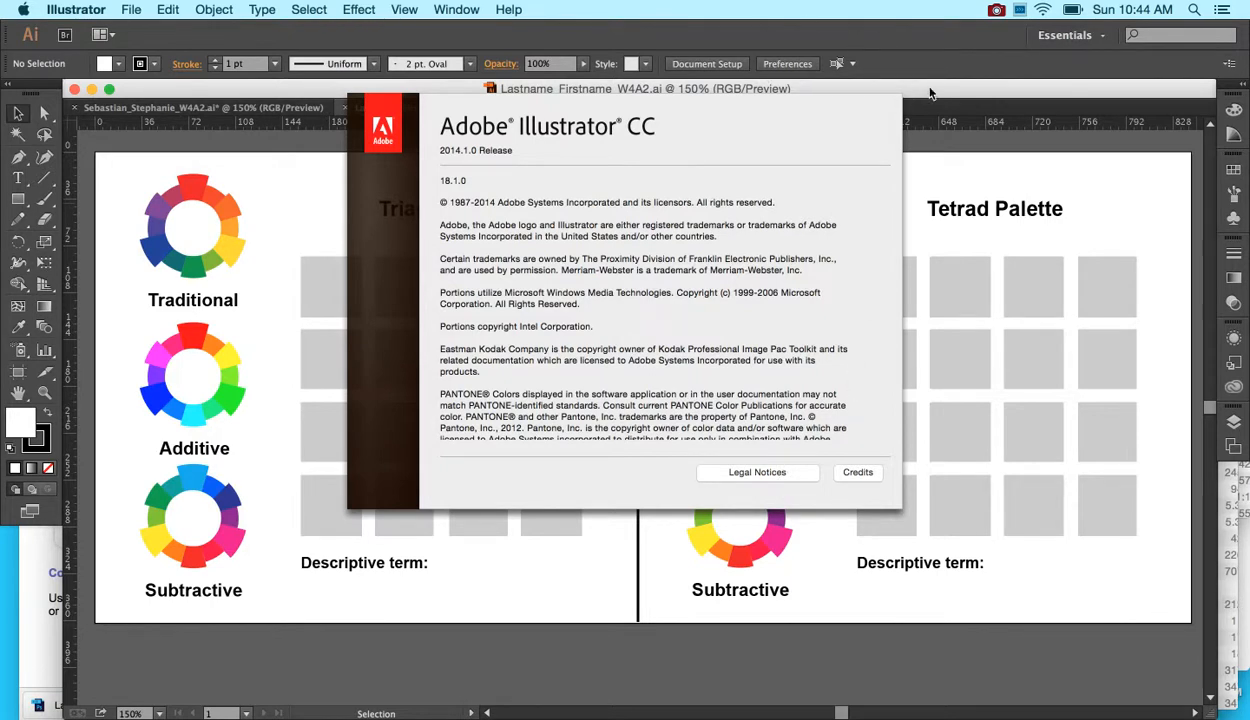
Step: Close the About Illustrator window
click(141, 8)
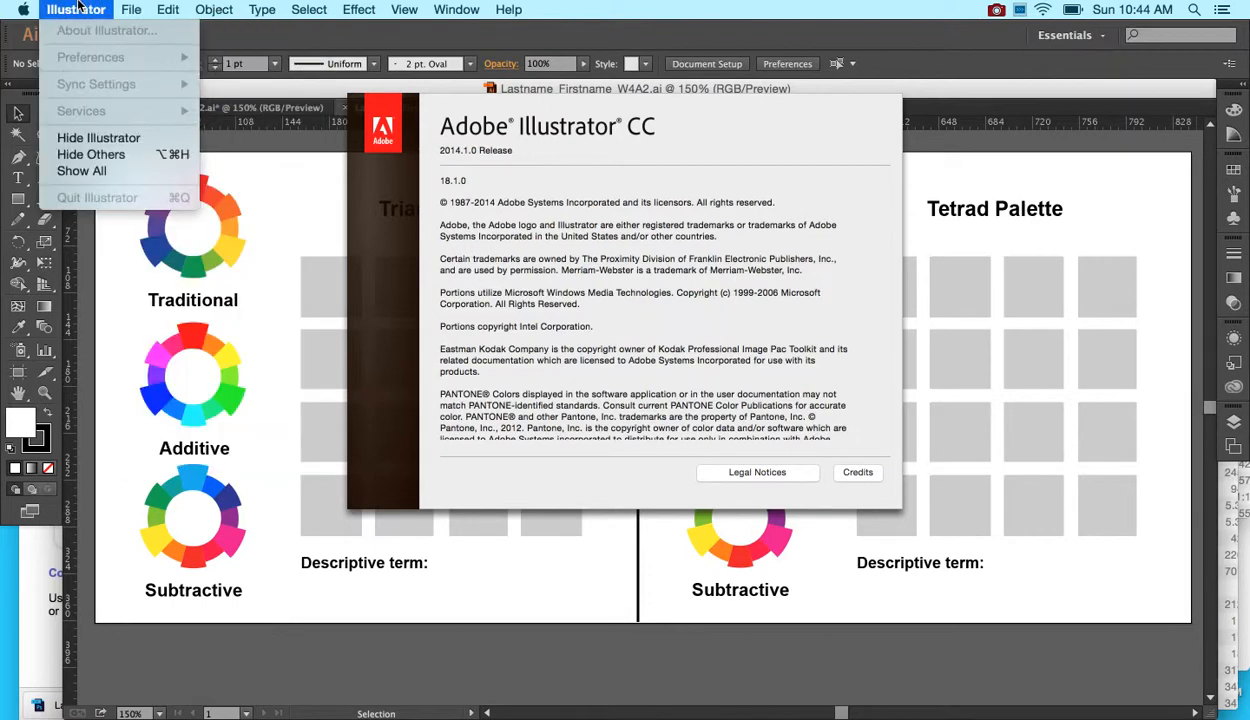
click(78, 5)
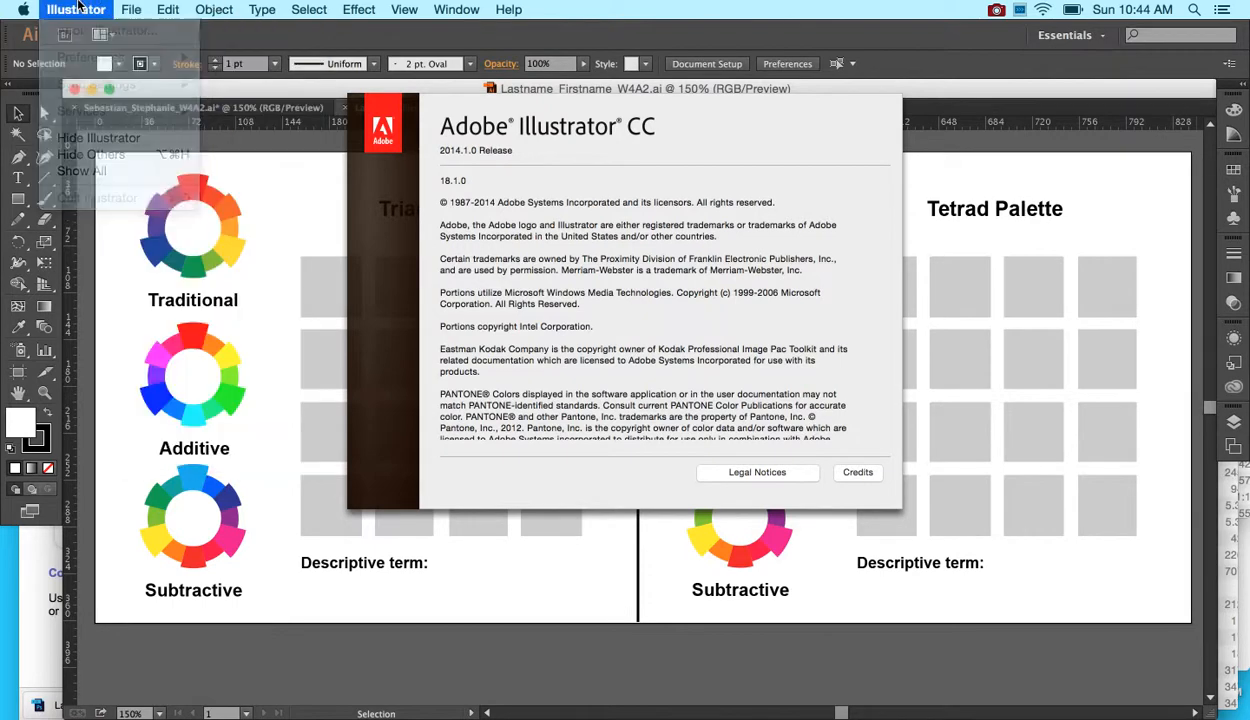
click(860, 475)
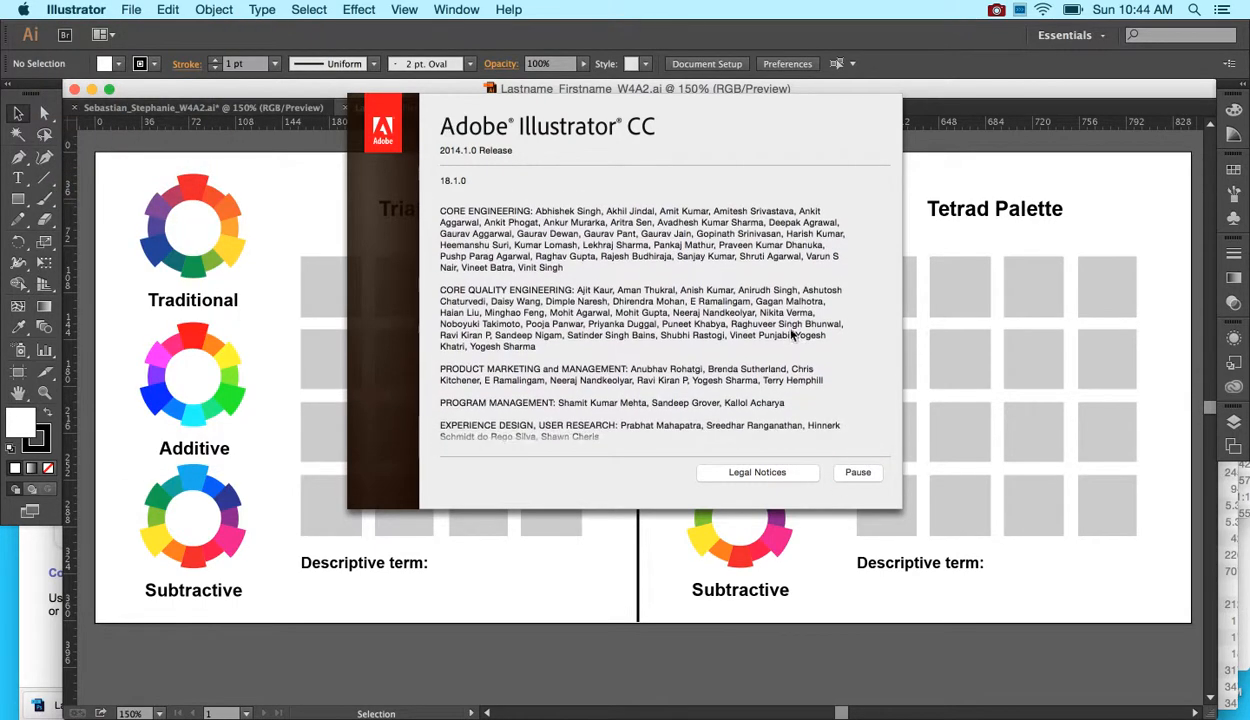
click(860, 470)
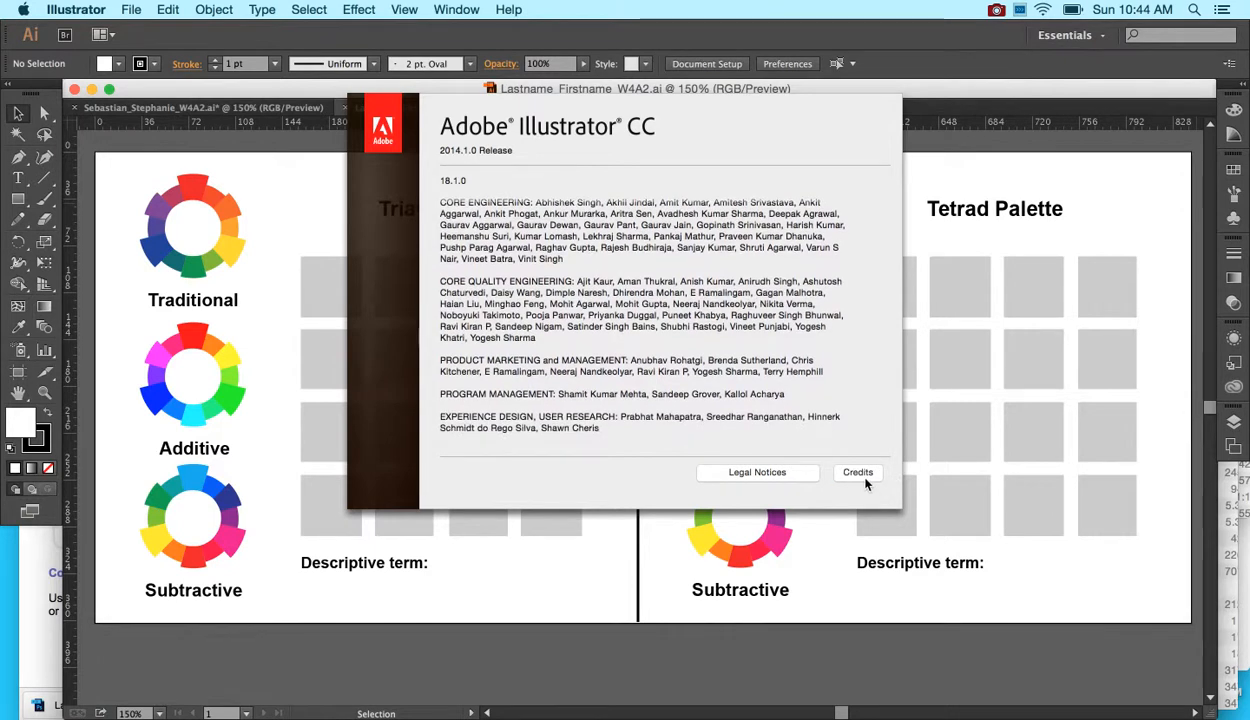
click(1000, 323)
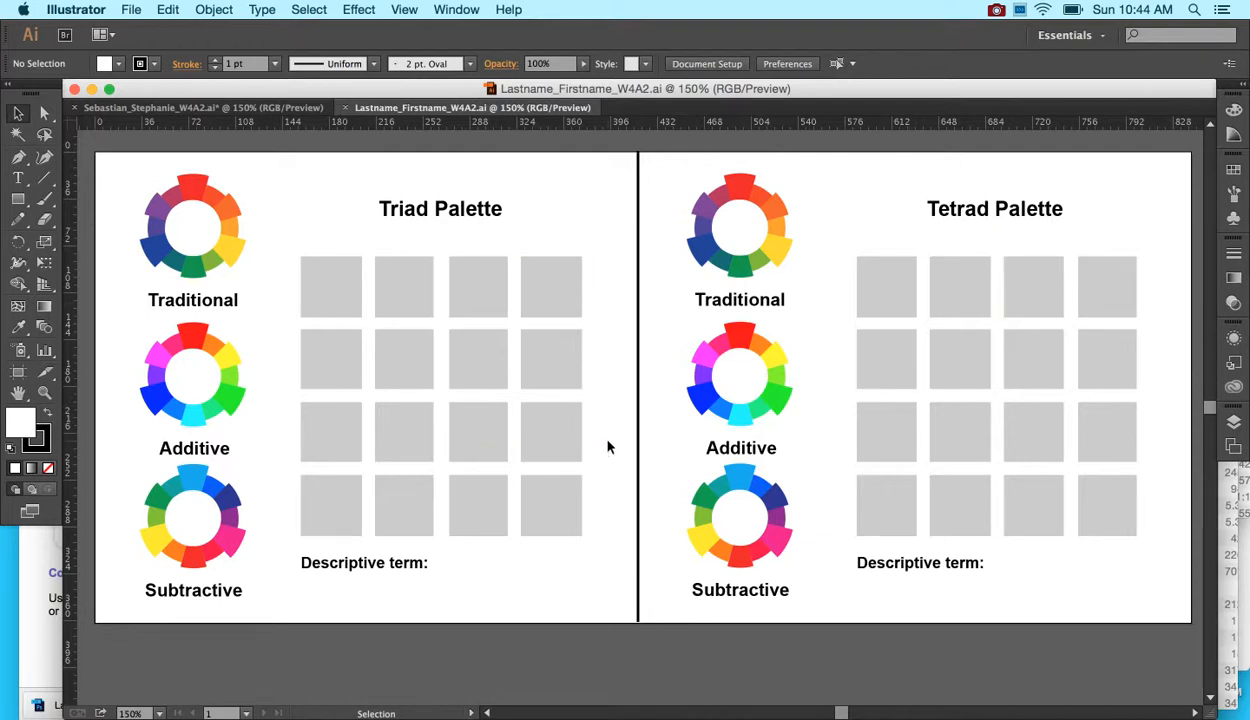
click(996, 9)
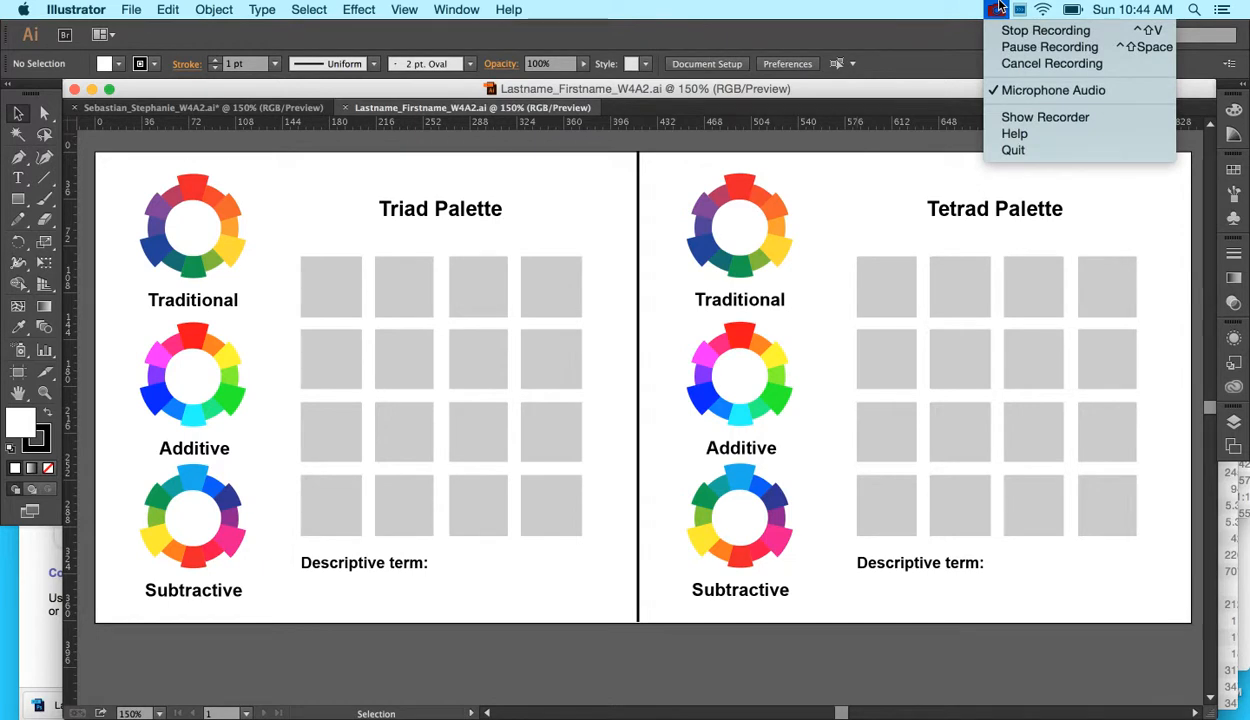
click(976, 6)
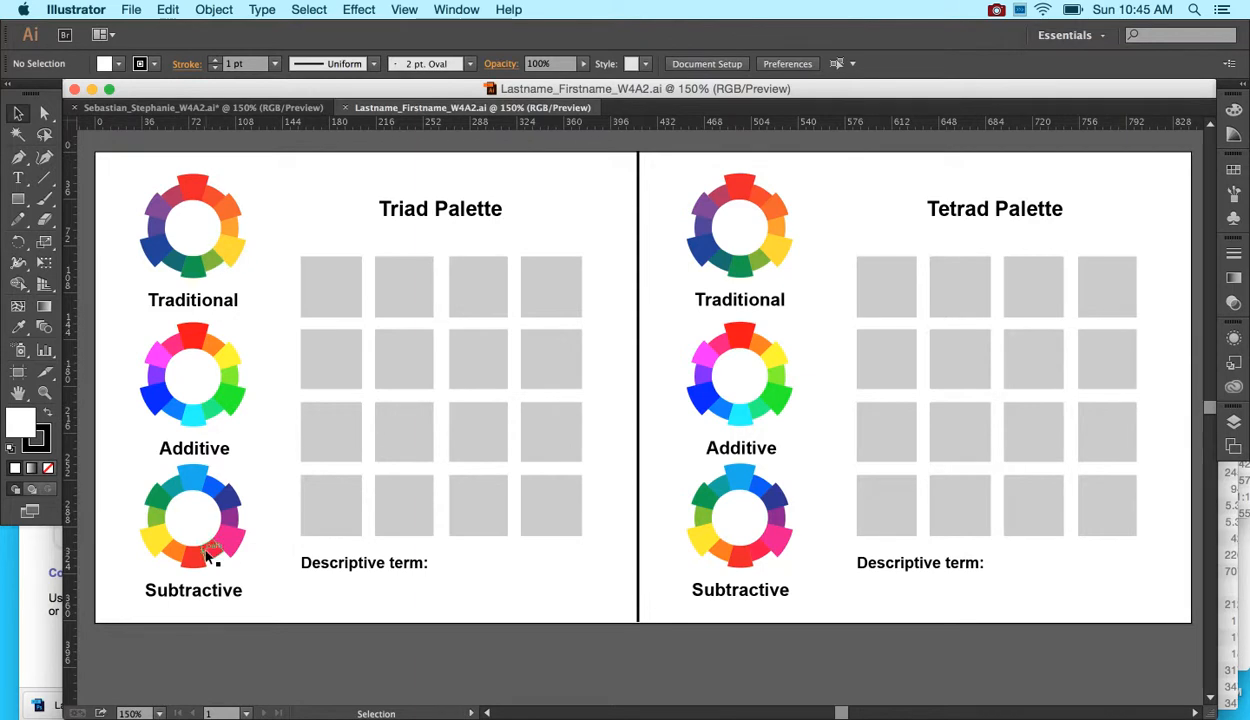
Step: Draw three line segments from the centre of the Triad side's Traditional wheel toward its red, blue and yellow segments
click(44, 178)
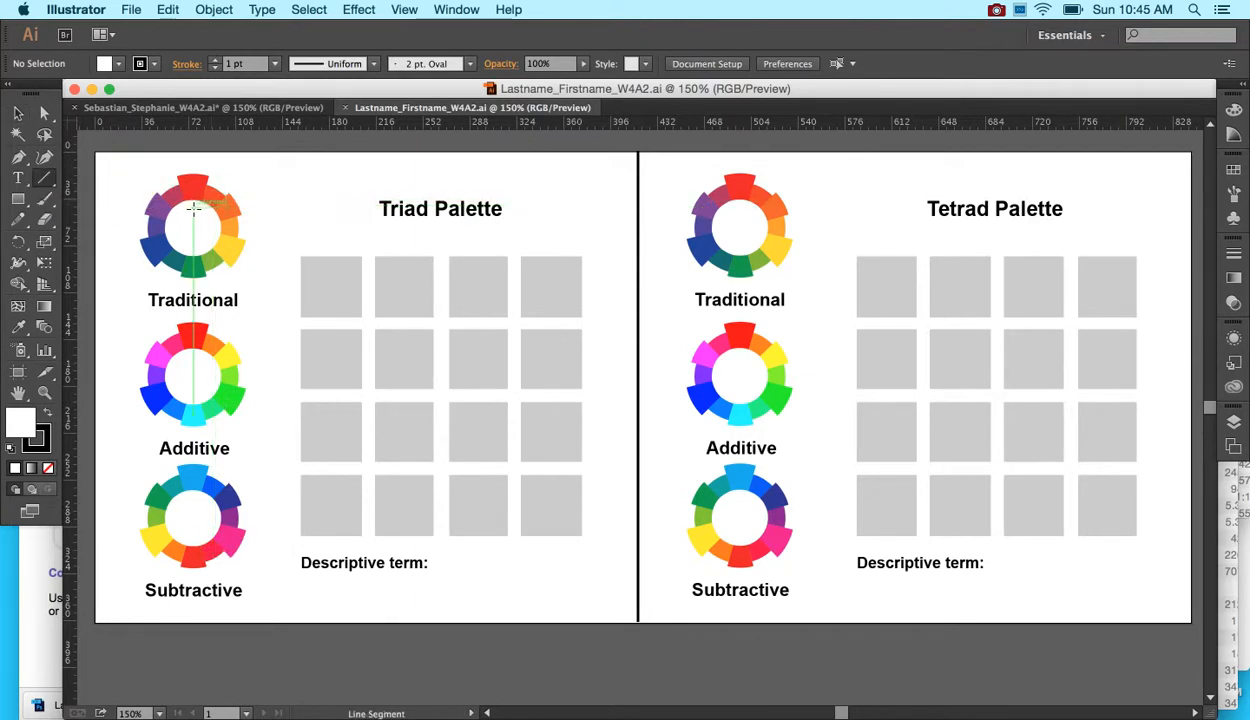
mouse_move(193, 208)
mouse_down()
mouse_move(193, 229)
mouse_move(168, 236)
mouse_move(176, 250)
mouse_move(172, 236)
mouse_up()
key(v)
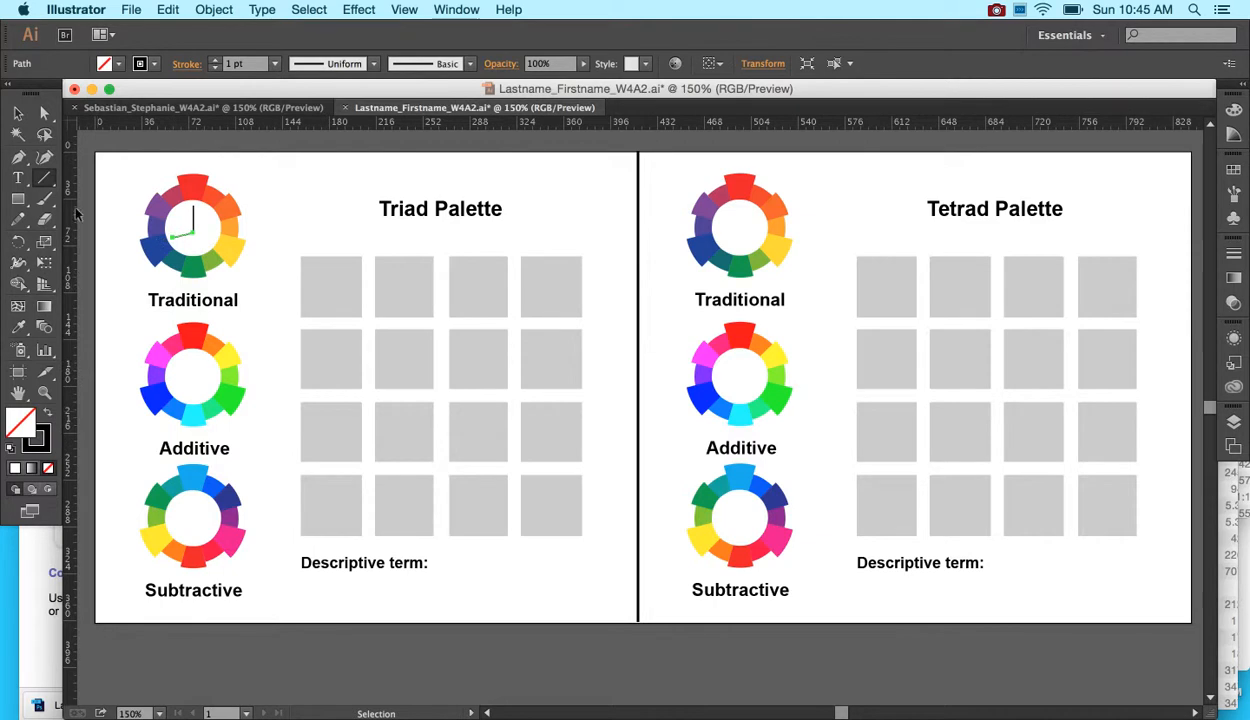
click(43, 176)
drag(193, 231, 214, 239)
click(18, 114)
click(279, 203)
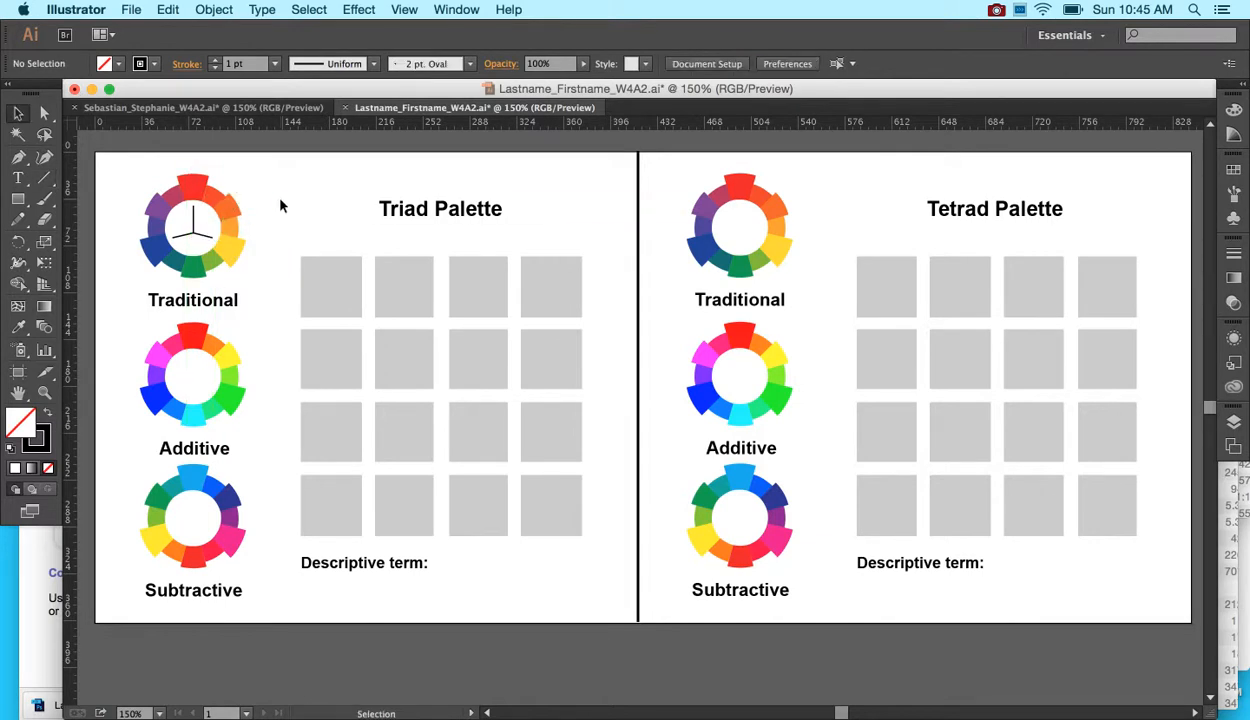
click(196, 229)
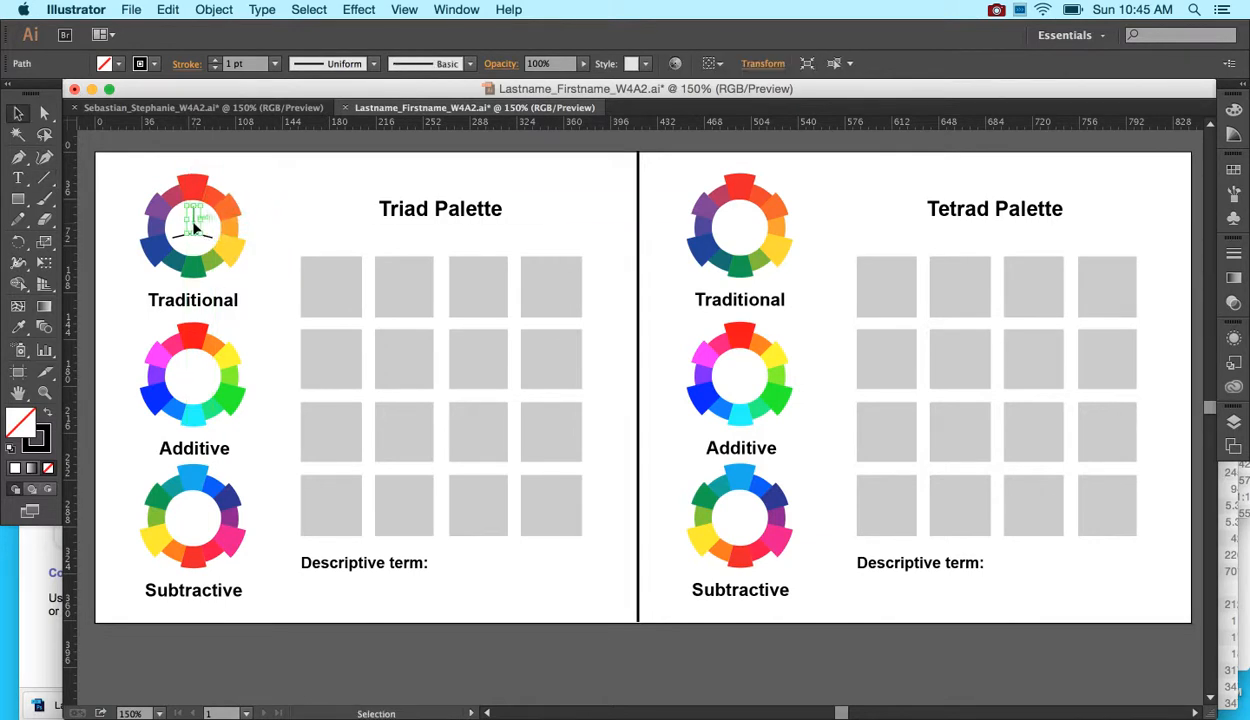
click(378, 187)
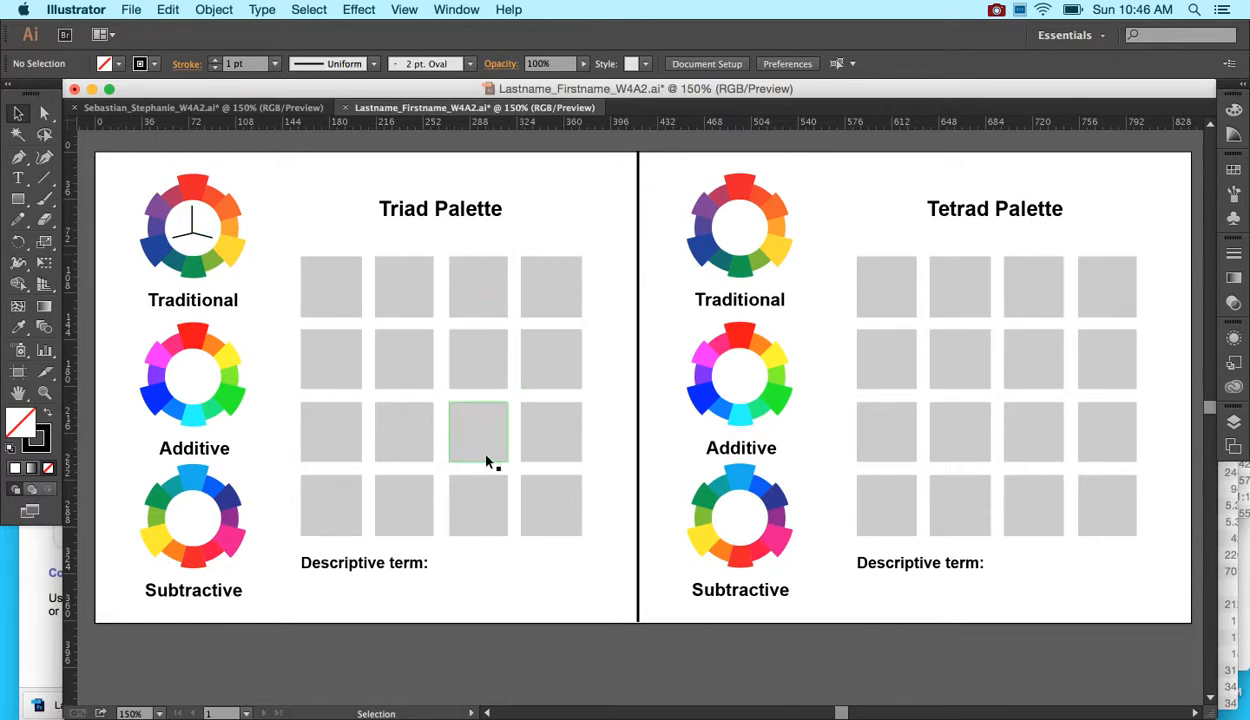
Step: Fill the Triad Palette's four first-row squares and the first second-row square with red sampled from the Traditional wheel
click(323, 305)
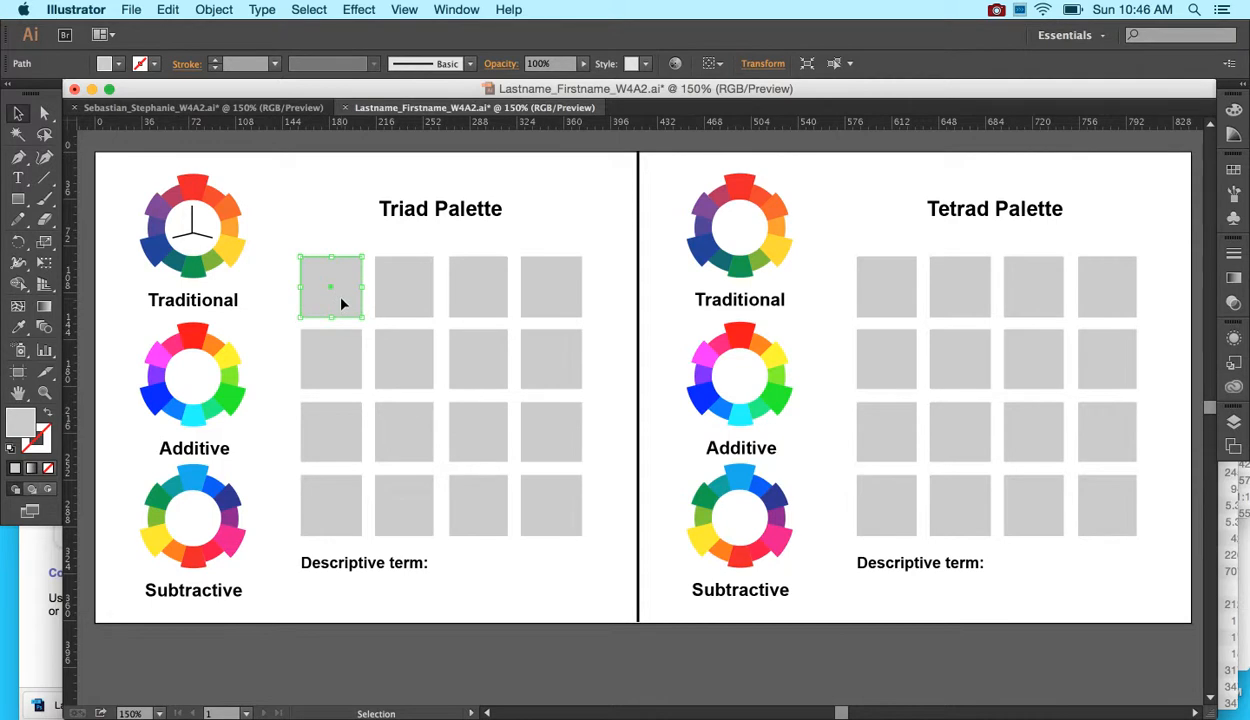
shift+click(410, 293)
shift+click(476, 286)
shift+click(550, 290)
shift+click(306, 368)
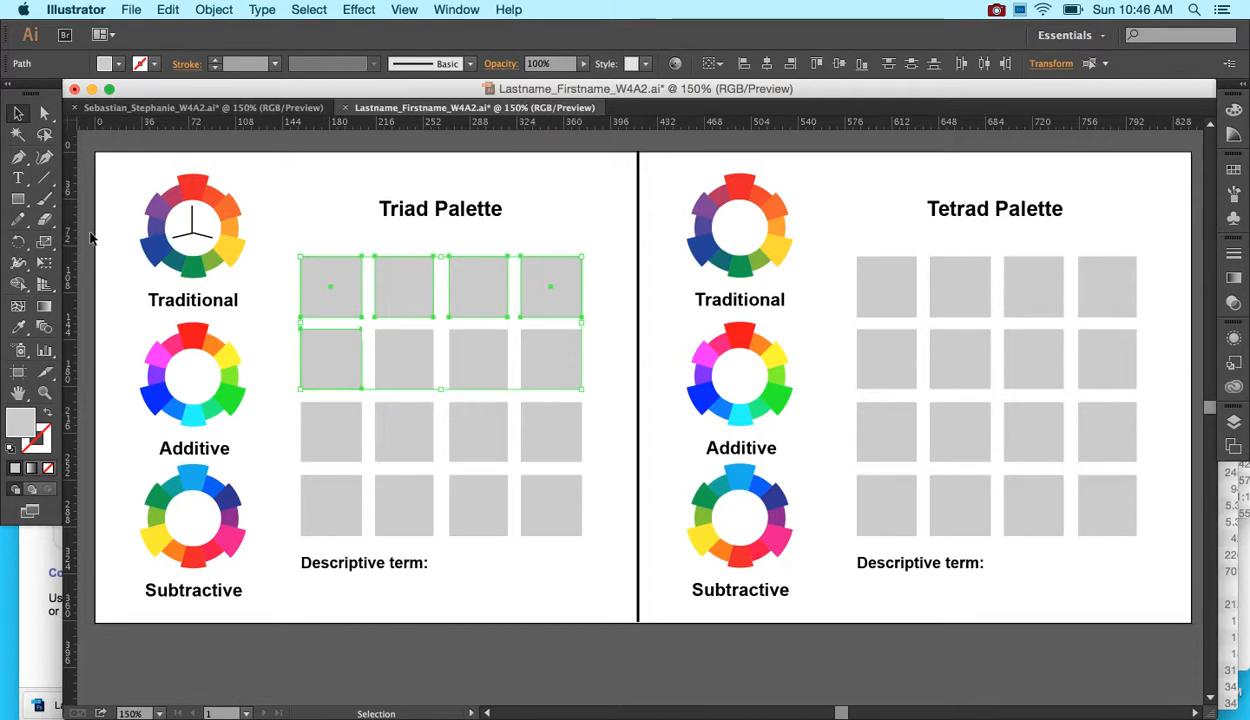
click(18, 326)
click(192, 182)
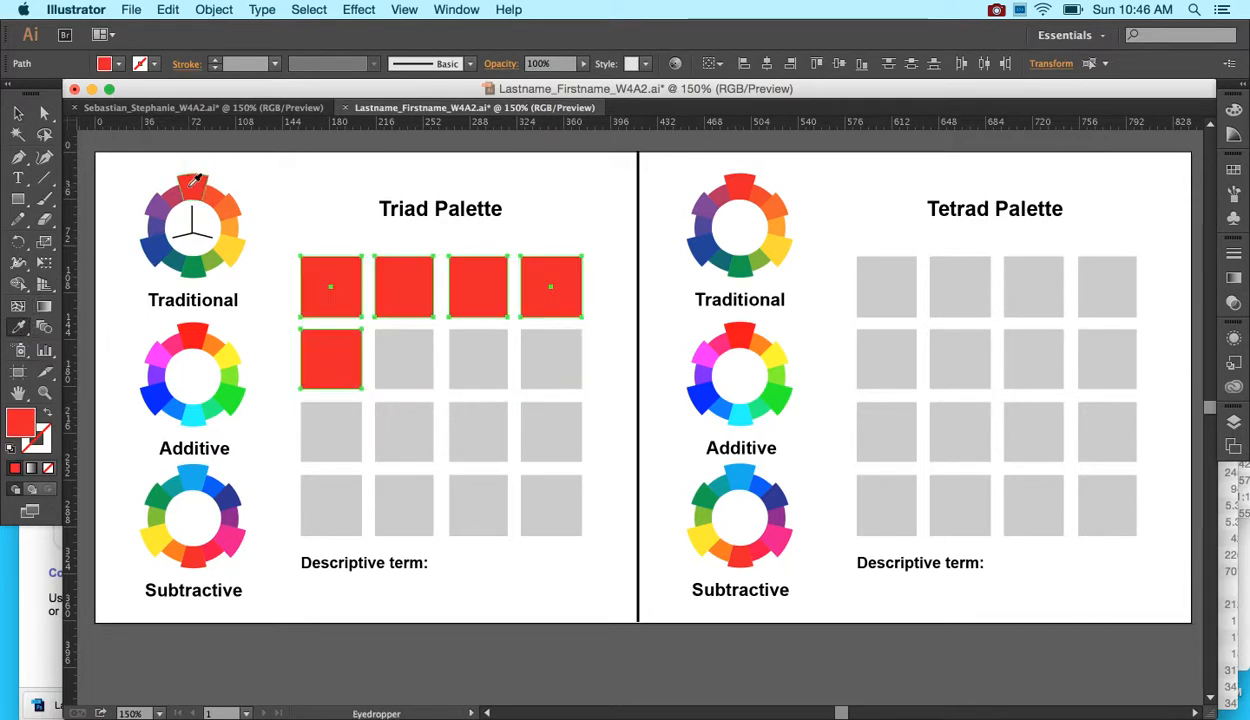
click(16, 113)
click(334, 215)
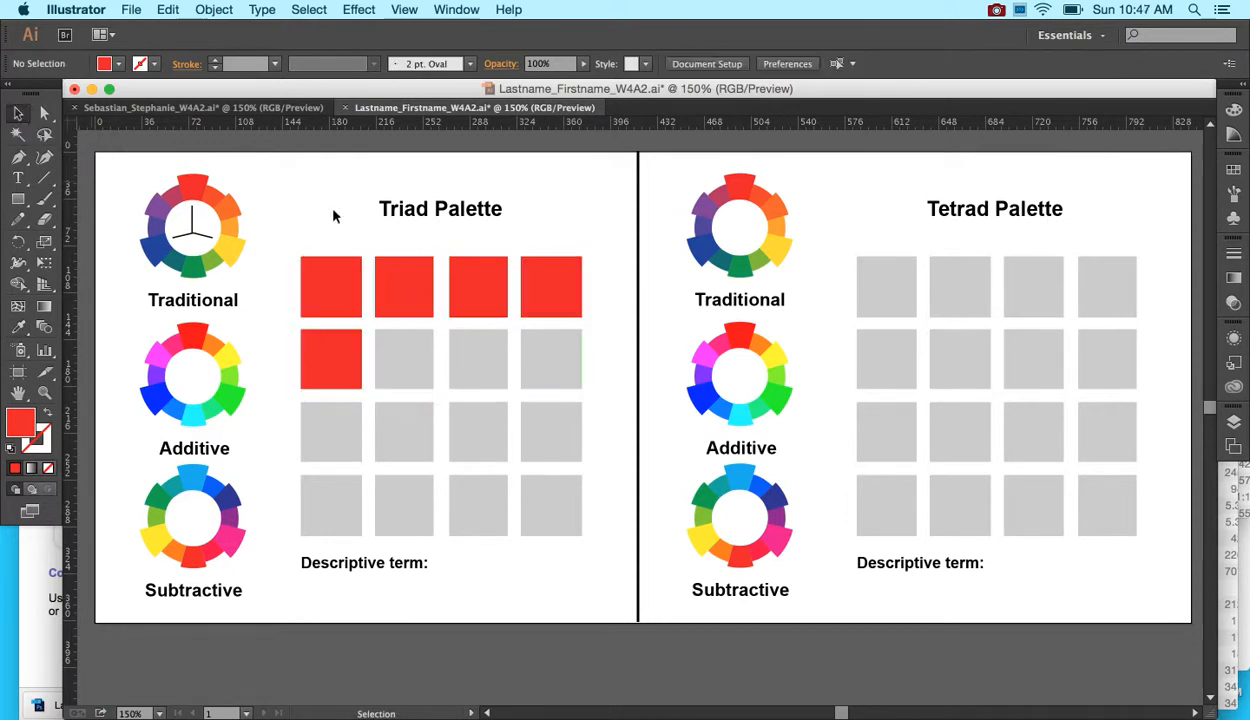
Step: Set the fill of the second square in the Triad Palette's first row to the lighter red F46C77
click(337, 296)
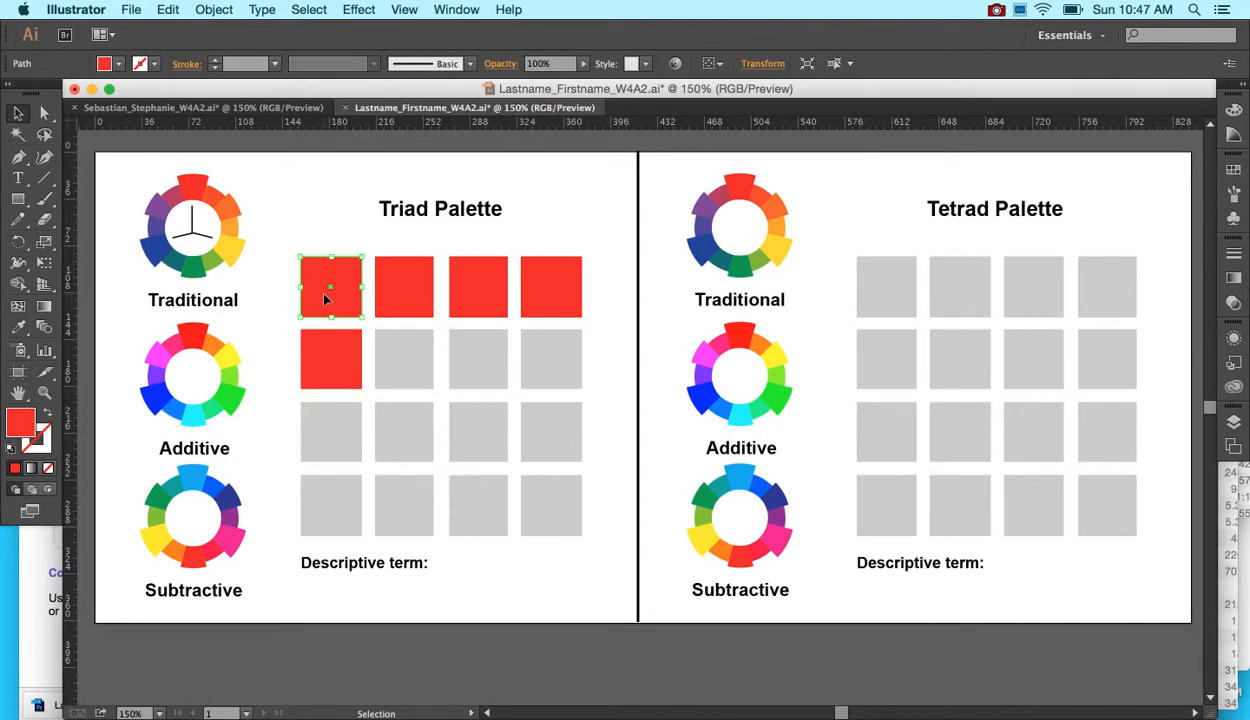
click(406, 289)
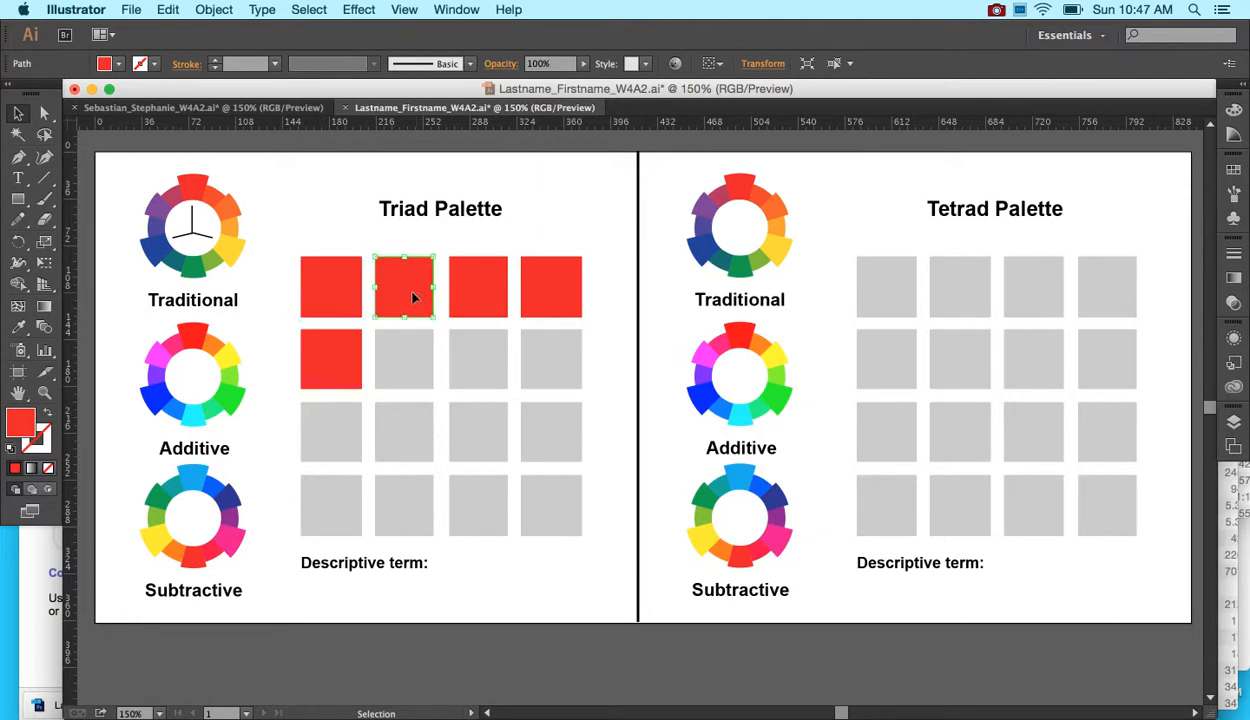
double_click(24, 430)
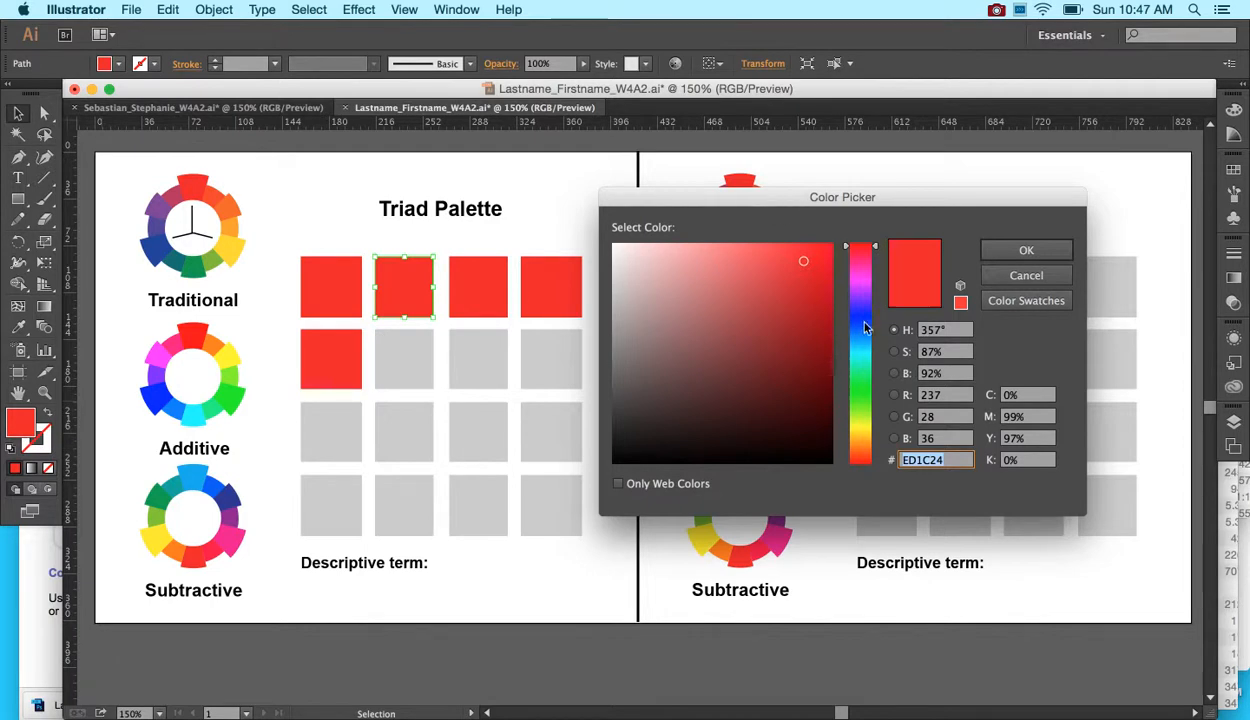
click(737, 251)
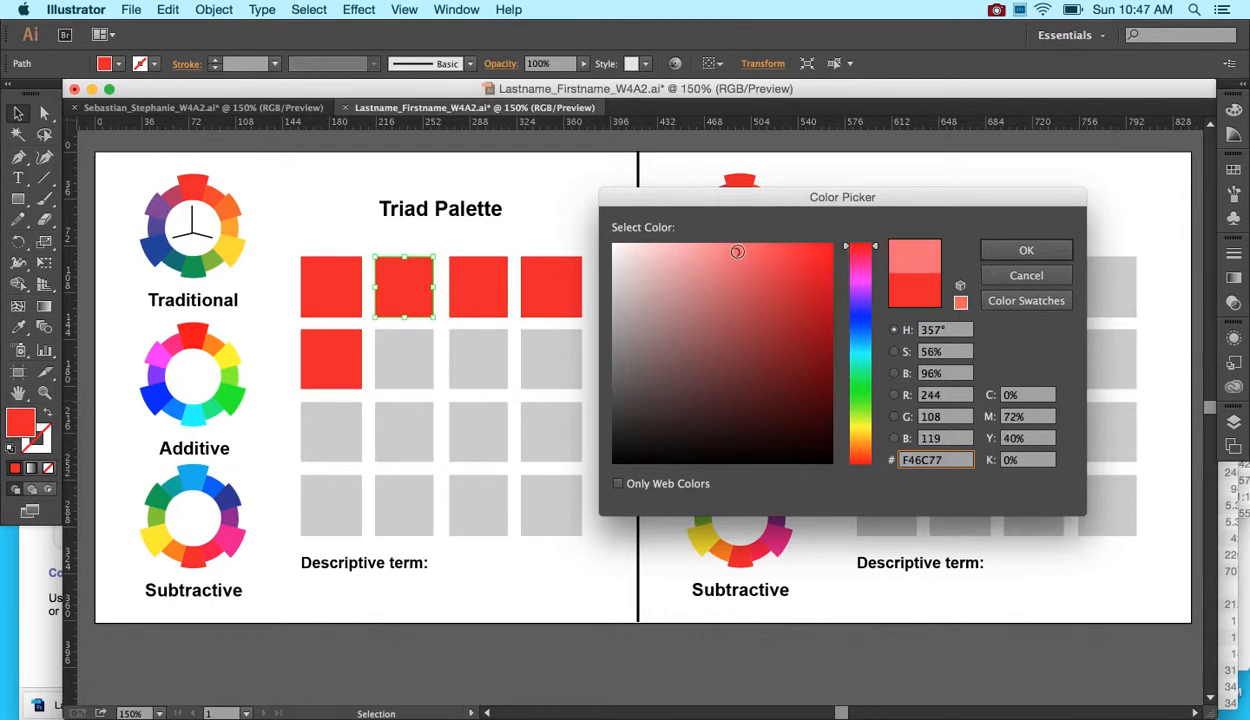
click(995, 260)
Step: Set the fill of the third square in the Triad Palette's first row to pale pink F2AAB0
click(487, 299)
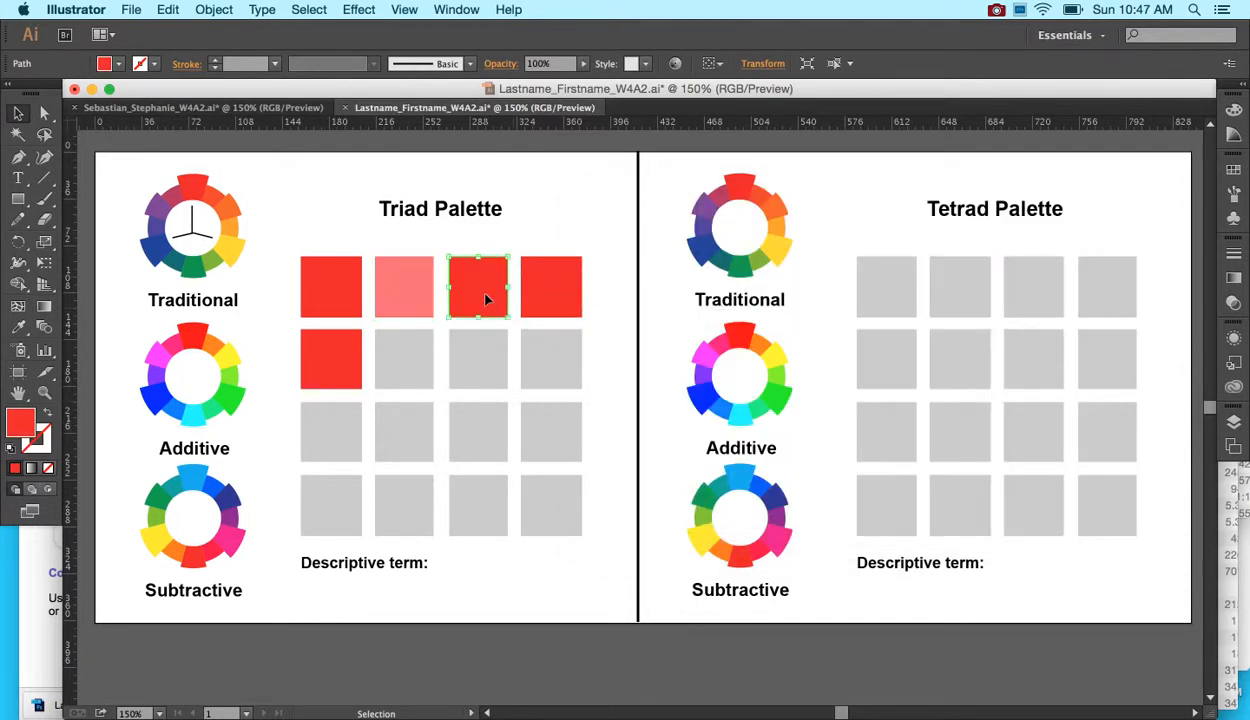
double_click(27, 425)
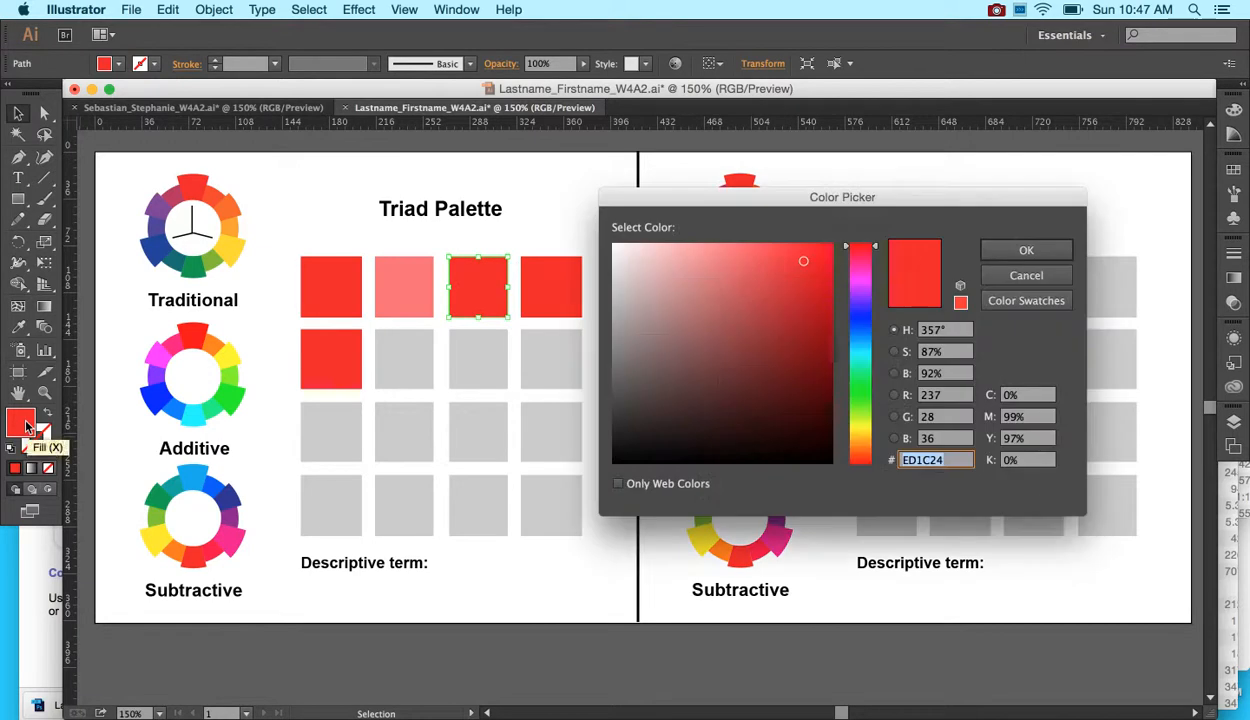
mouse_move(738, 288)
mouse_down()
mouse_move(748, 293)
mouse_move(719, 297)
mouse_move(681, 276)
mouse_move(664, 257)
mouse_move(677, 254)
mouse_up()
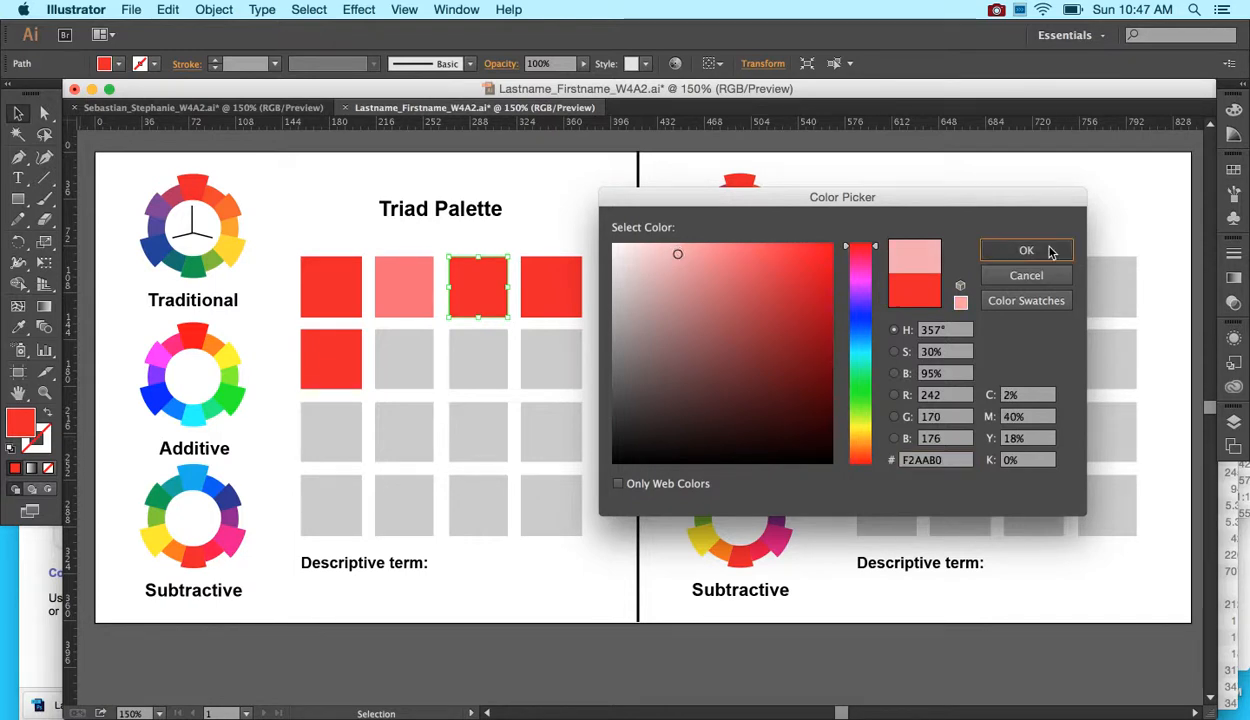
click(1026, 251)
click(531, 212)
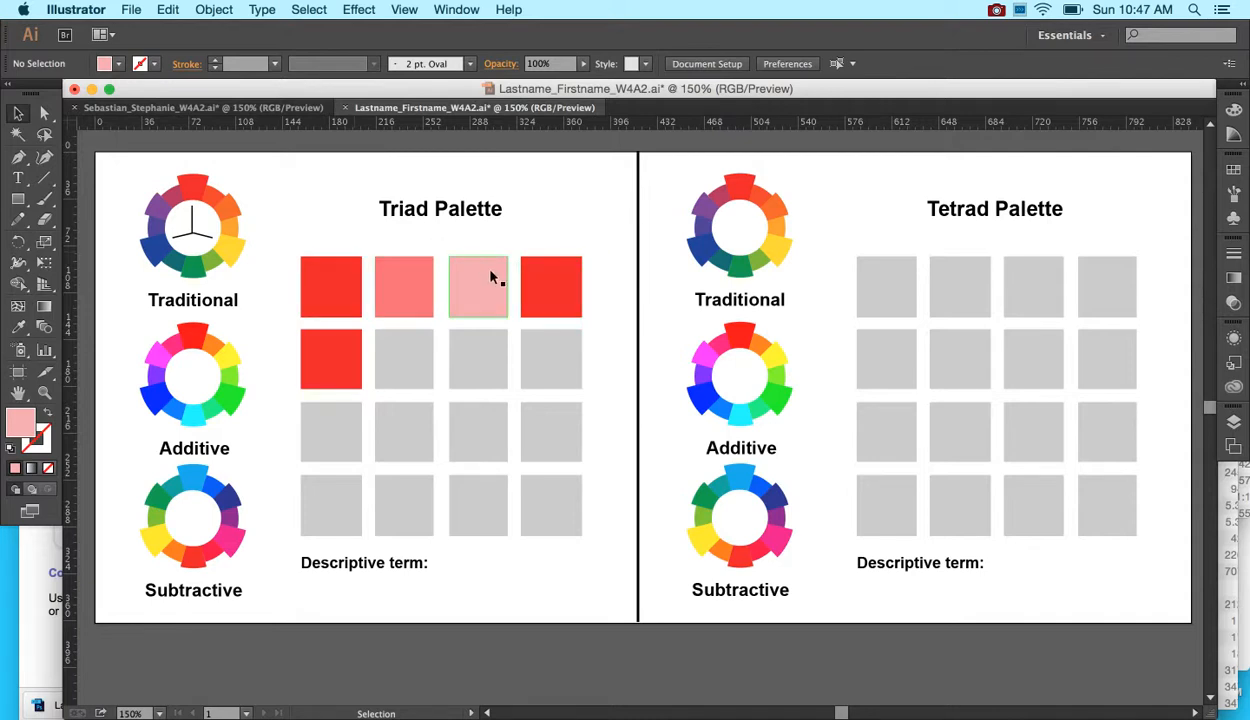
Step: Set the fill of the fourth square in the Triad Palette's first row to the darker red D30F1E
click(557, 276)
double_click(21, 427)
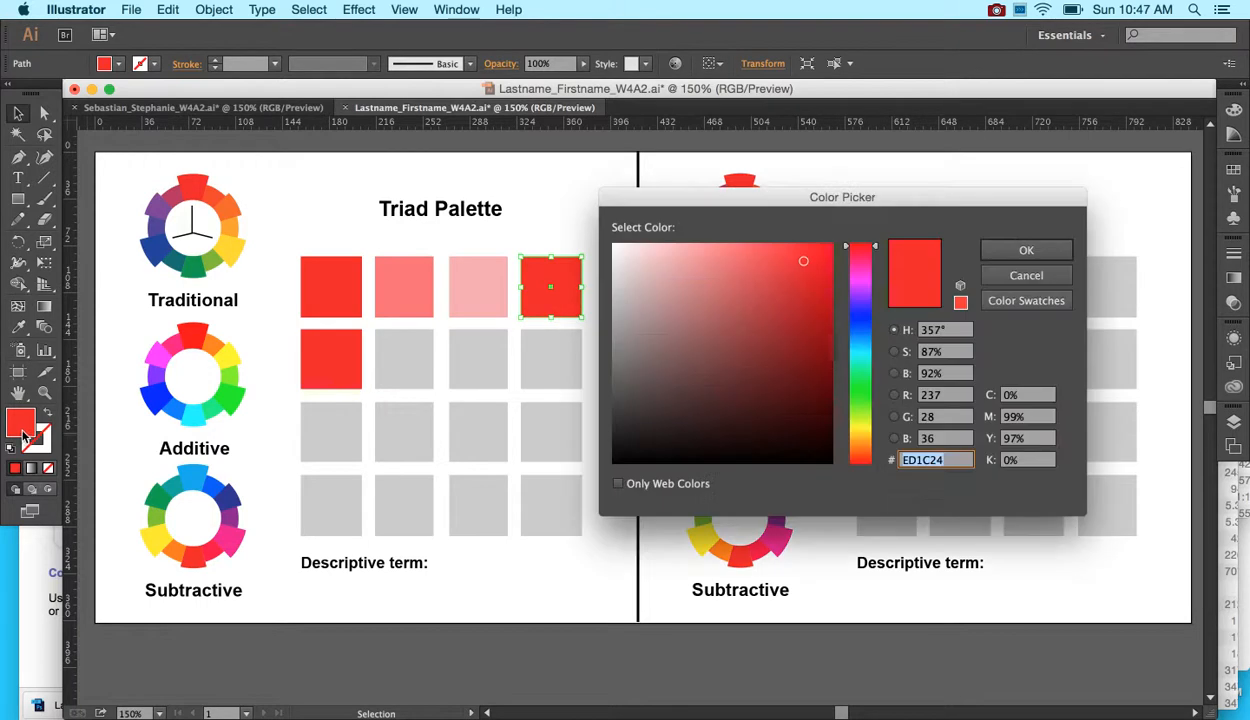
drag(802, 268, 819, 280)
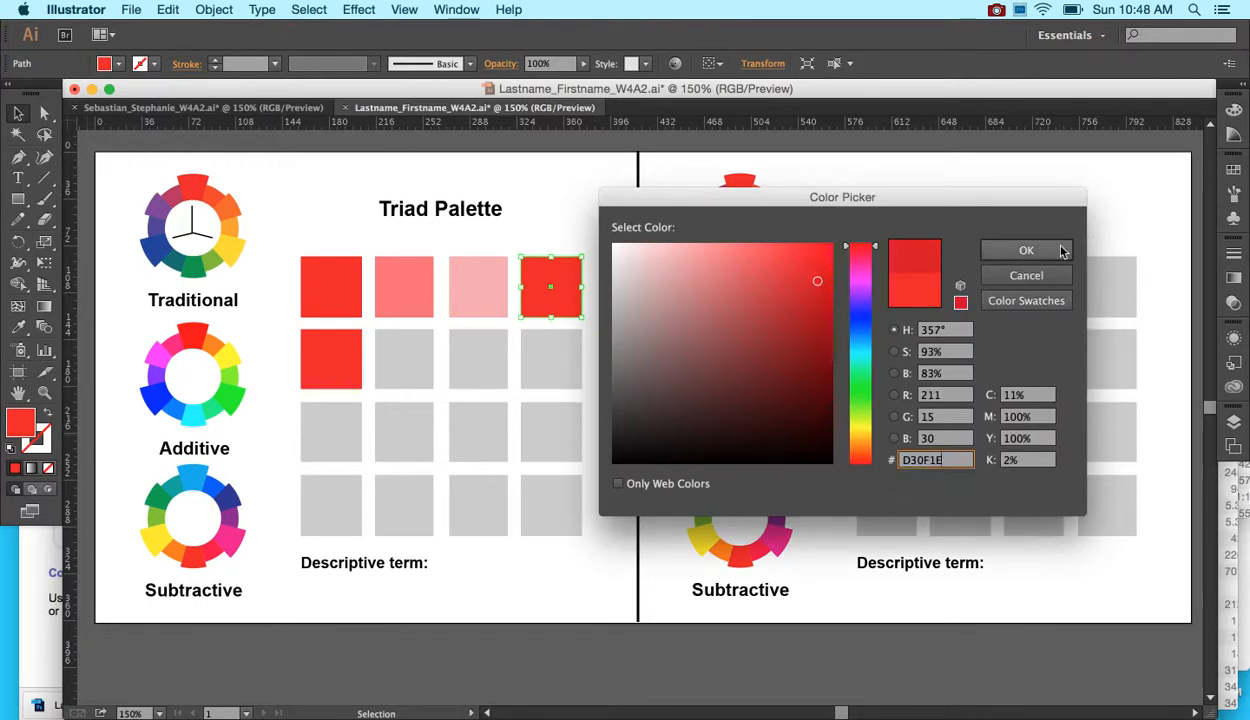
click(1045, 248)
click(589, 230)
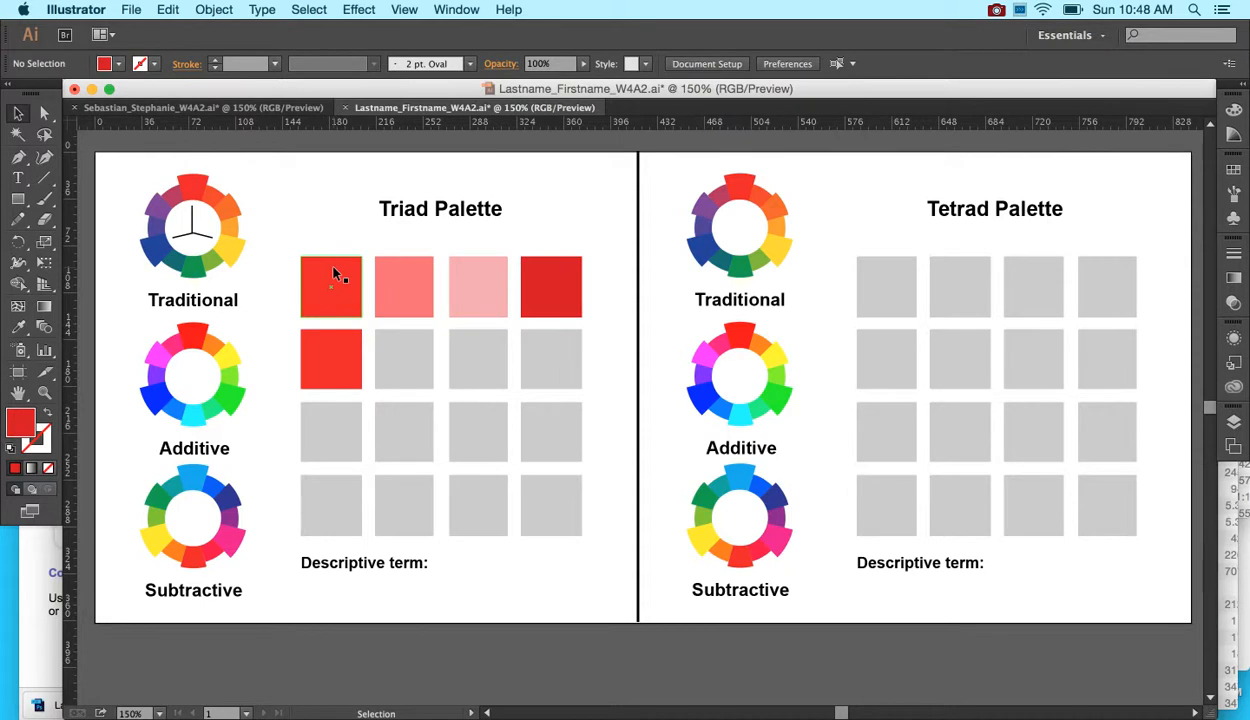
Step: Darken the fill of the fourth square in the Triad Palette's first row to C11127
click(570, 275)
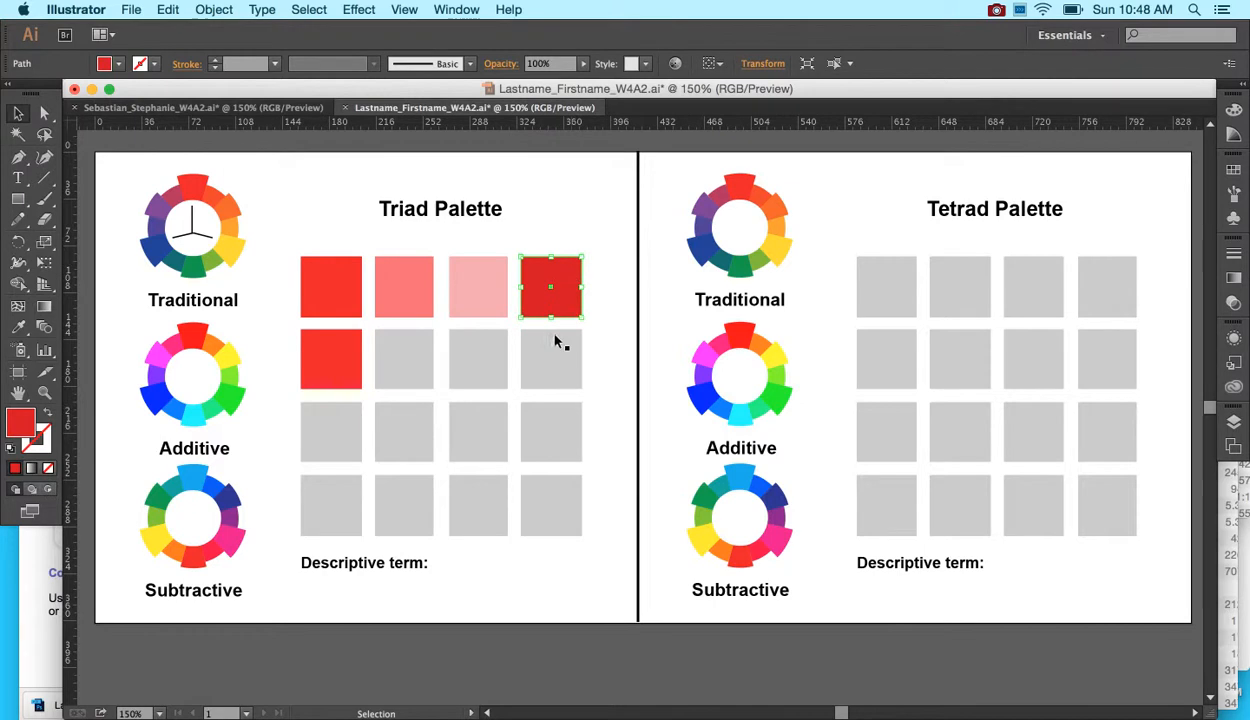
double_click(20, 421)
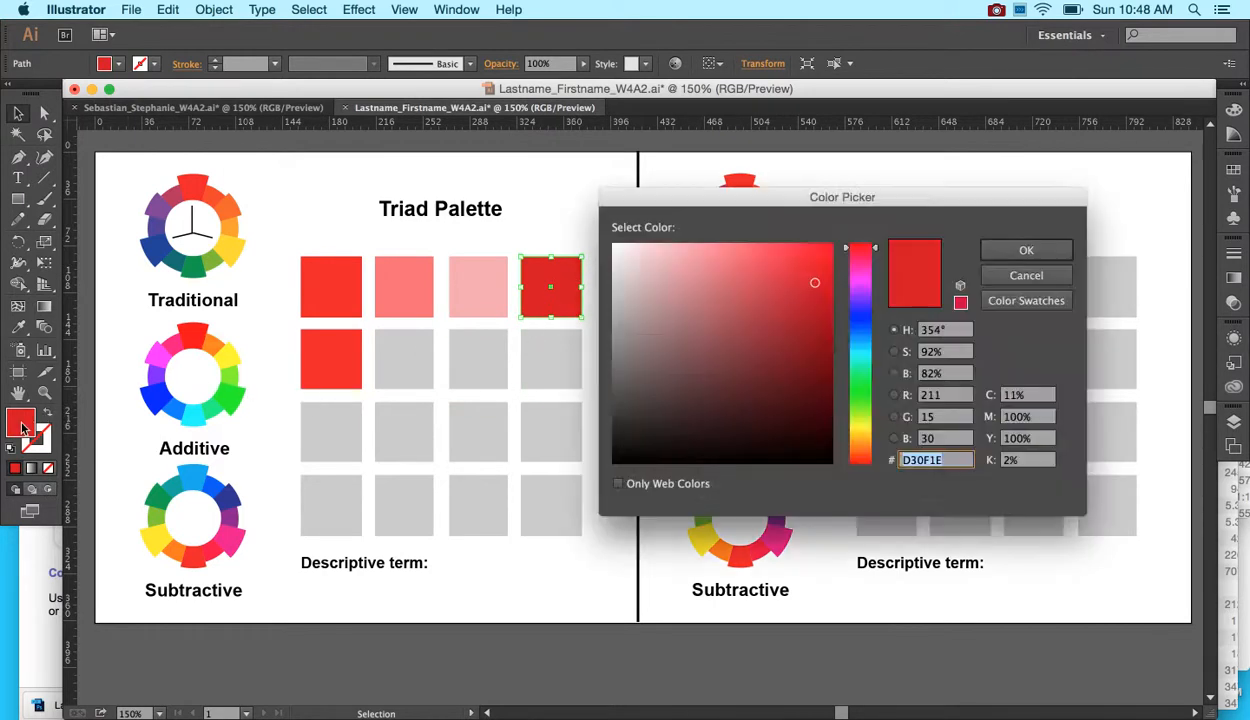
drag(814, 285, 815, 298)
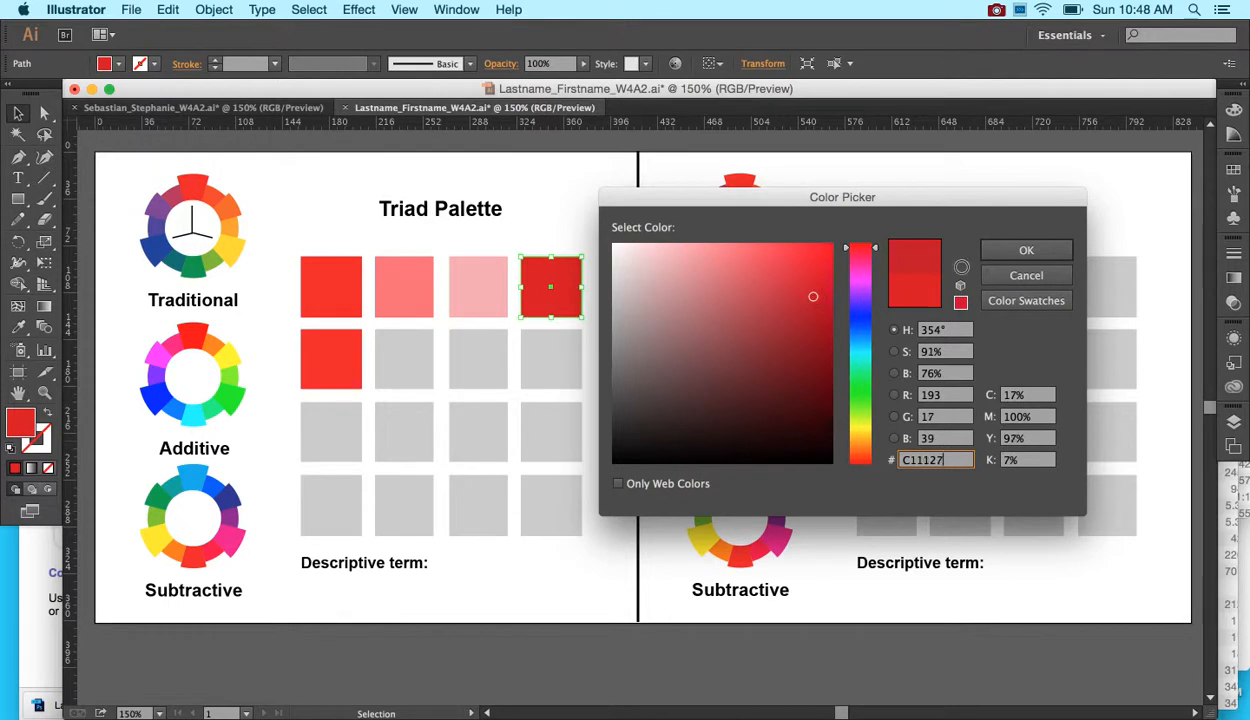
click(1010, 252)
click(616, 228)
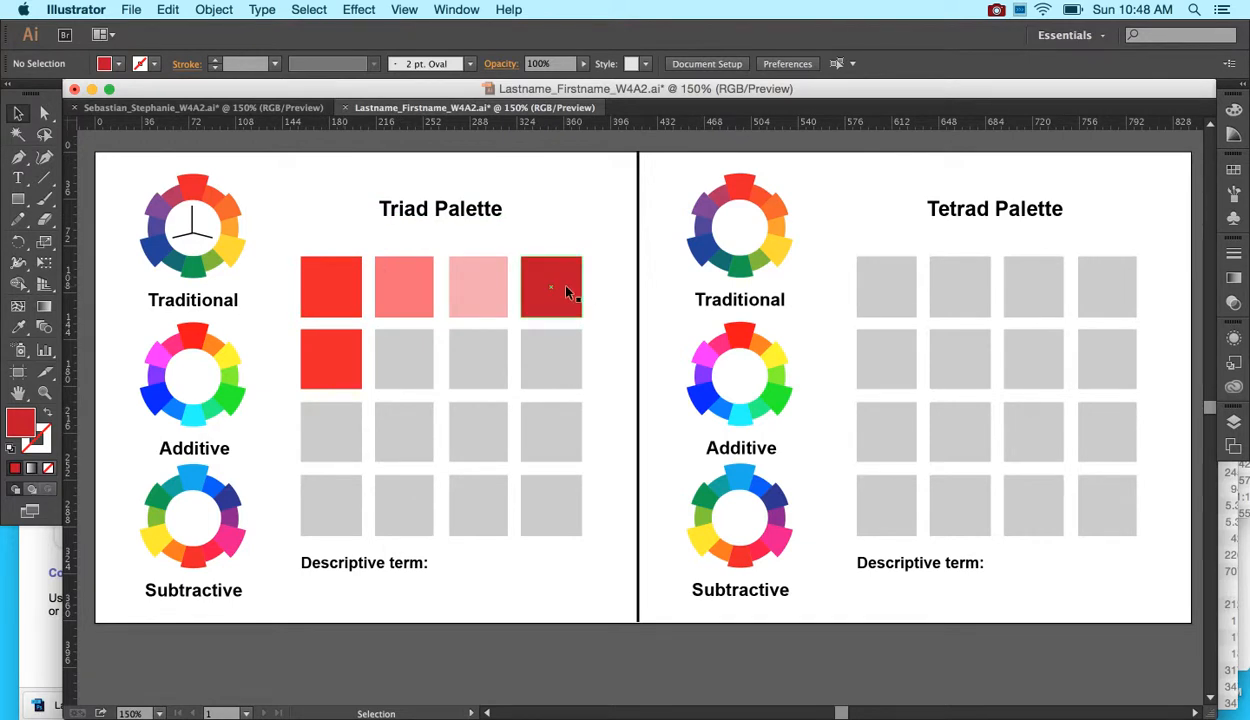
Step: Change the fill of the first square in the Triad Palette's second row to a muted, greyish pink
click(344, 365)
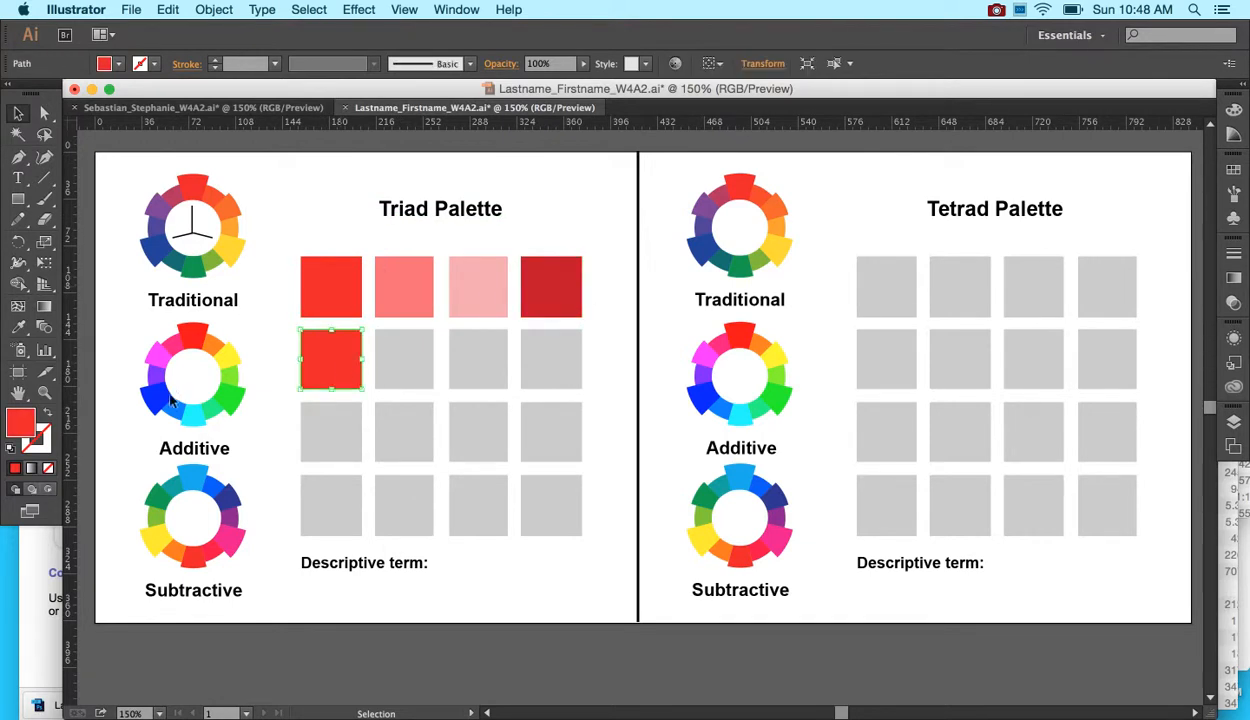
double_click(17, 424)
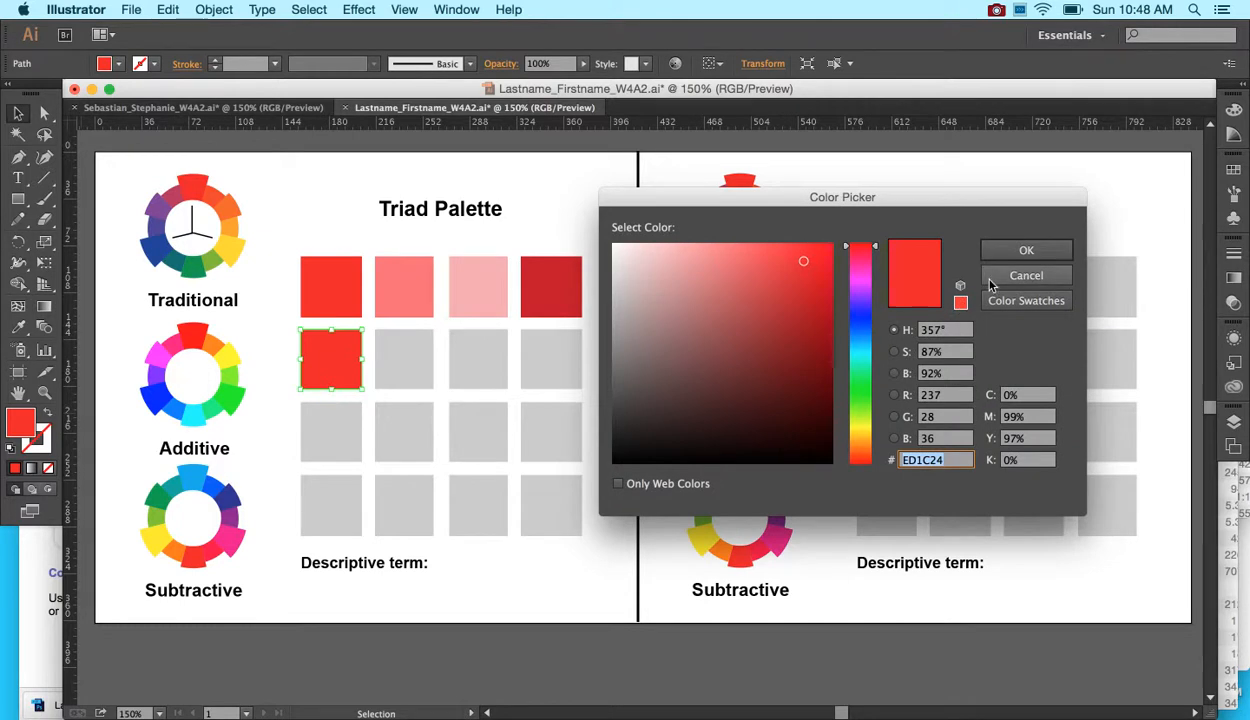
click(711, 322)
click(697, 327)
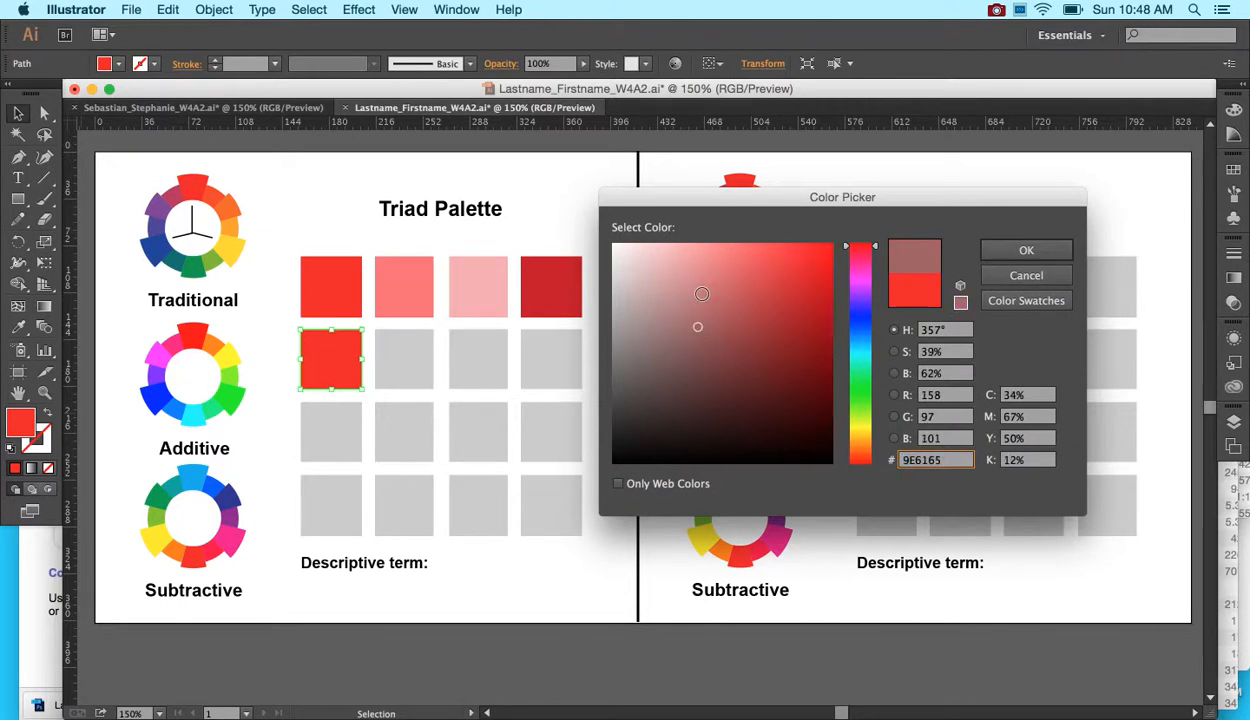
click(1026, 250)
click(538, 228)
Step: Fill the second, third and fourth squares in the Triad Palette's second row with the yellow sampled from the Traditional wheel
click(395, 368)
shift+click(489, 374)
shift+click(545, 370)
key(i)
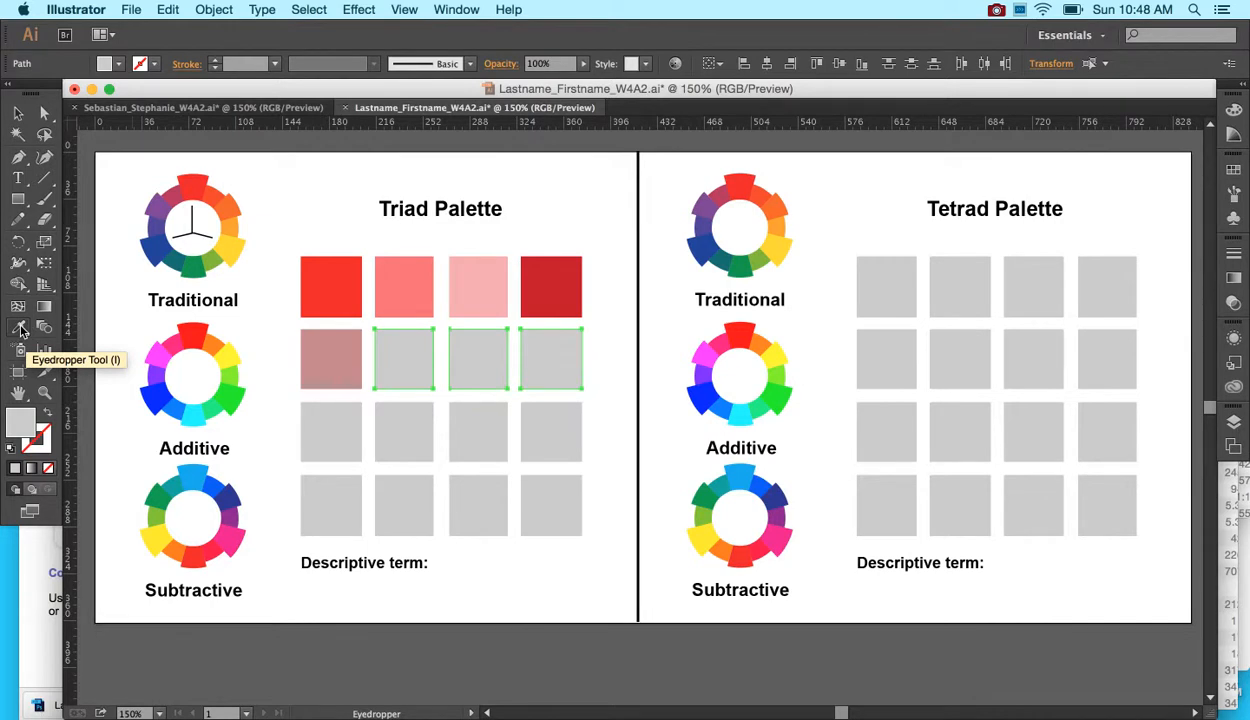
click(234, 240)
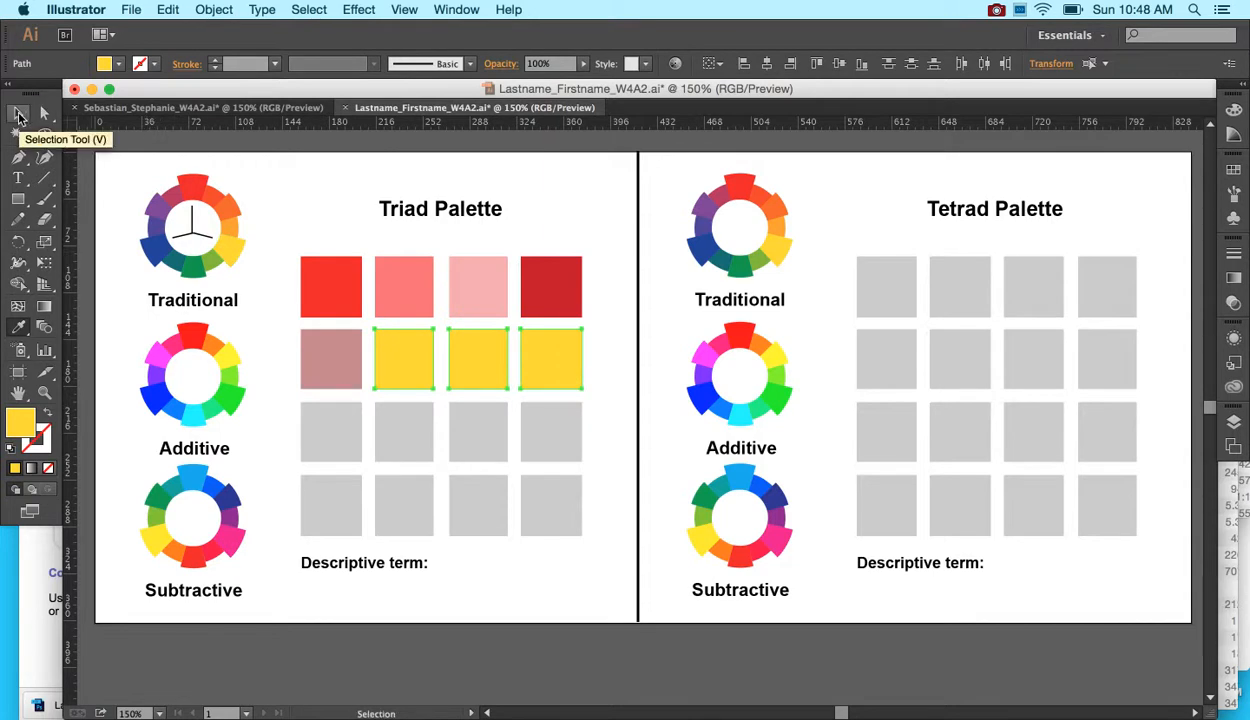
click(19, 116)
click(553, 183)
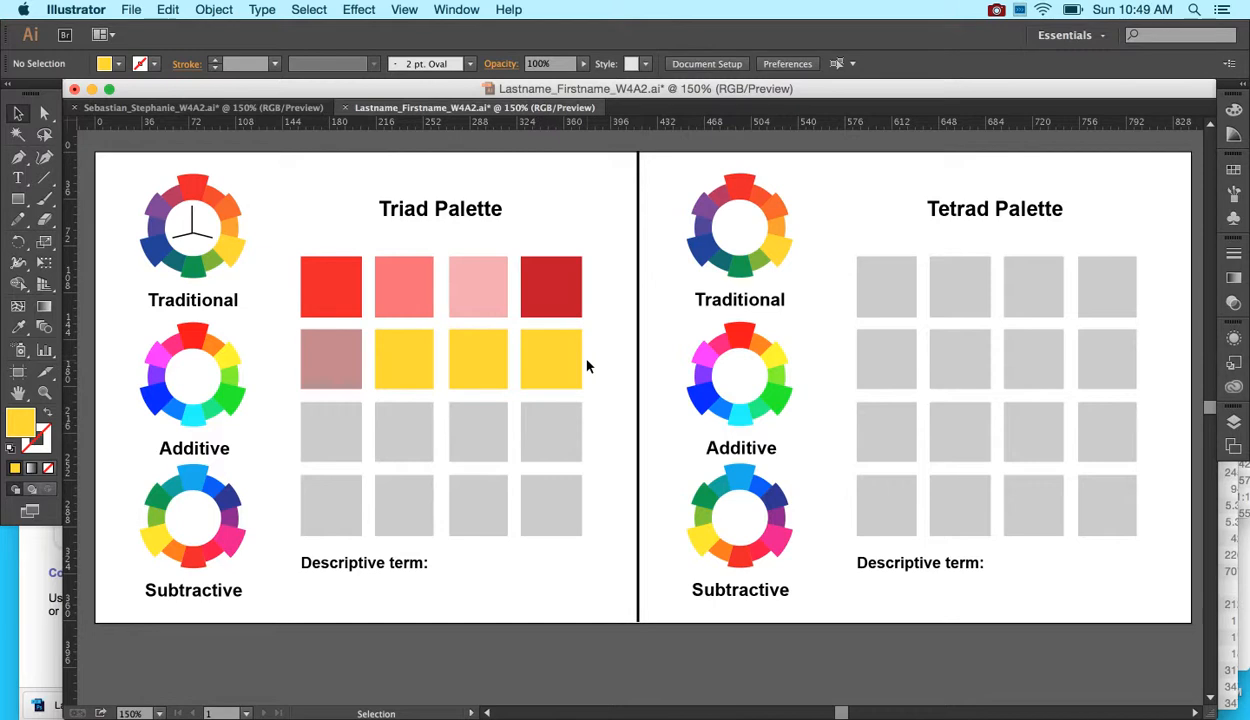
Step: Select the third square in the Triad Palette's second row and show the Color panel in the Essentials workspace
click(494, 358)
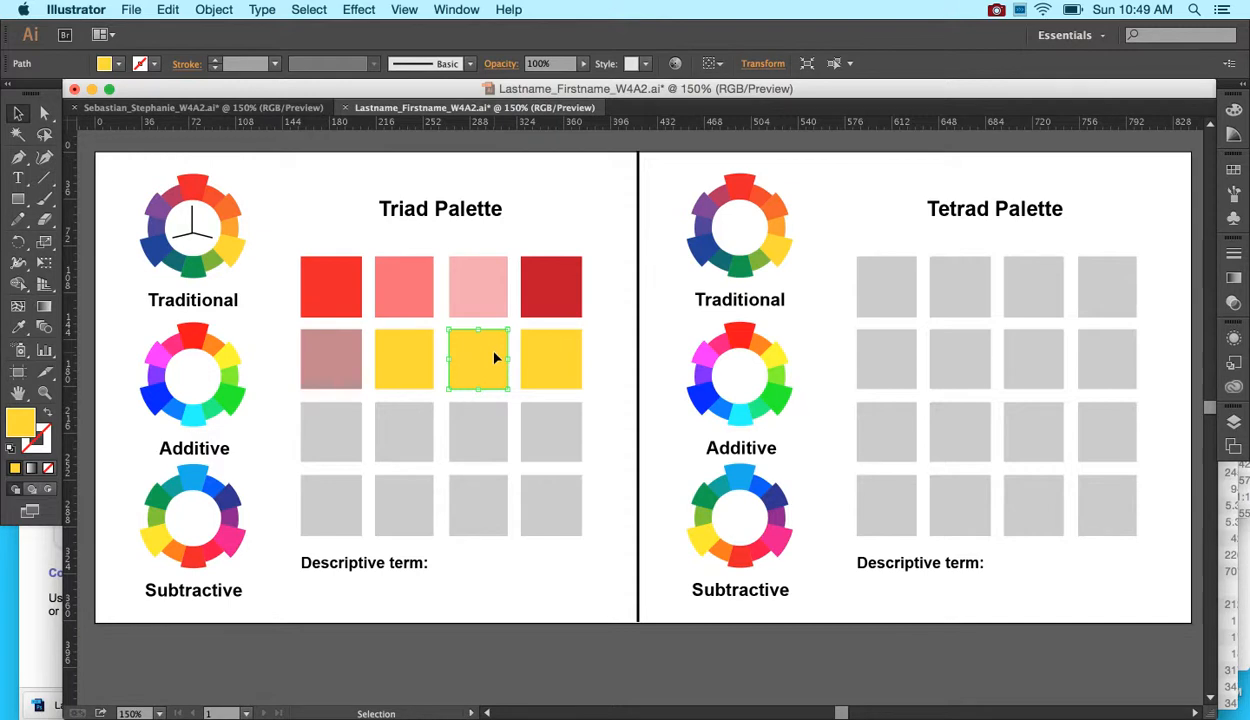
click(1236, 110)
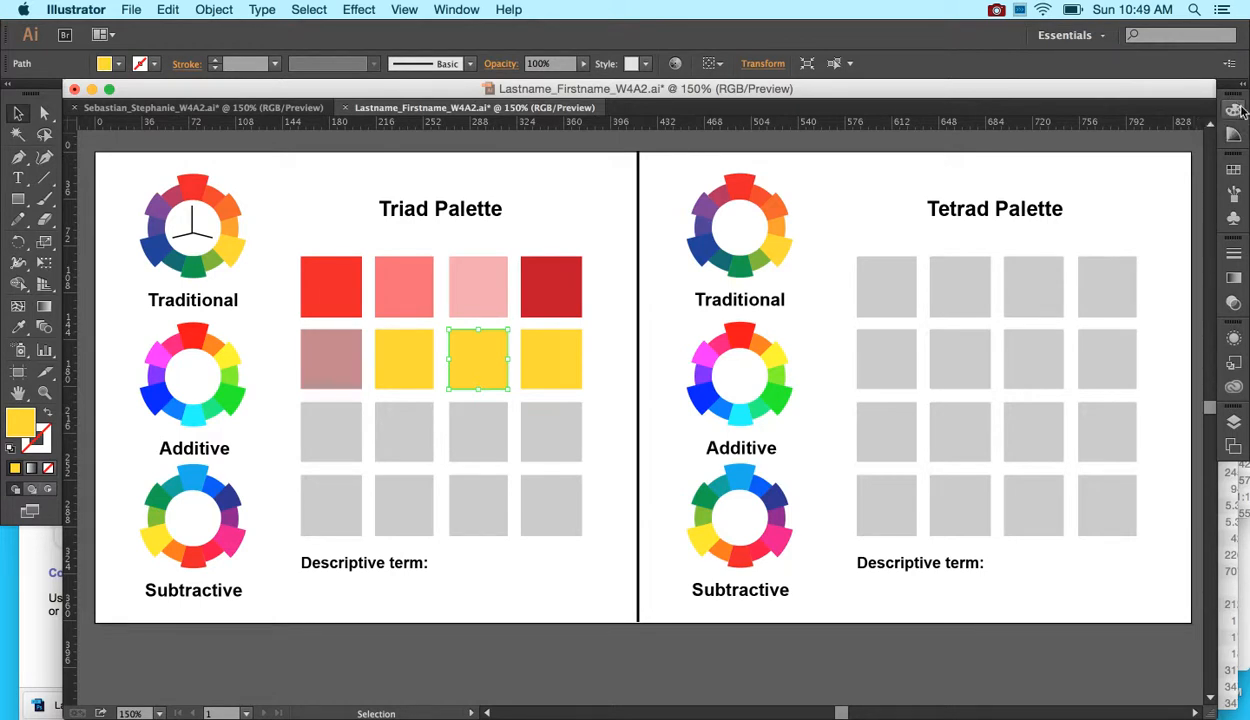
click(471, 8)
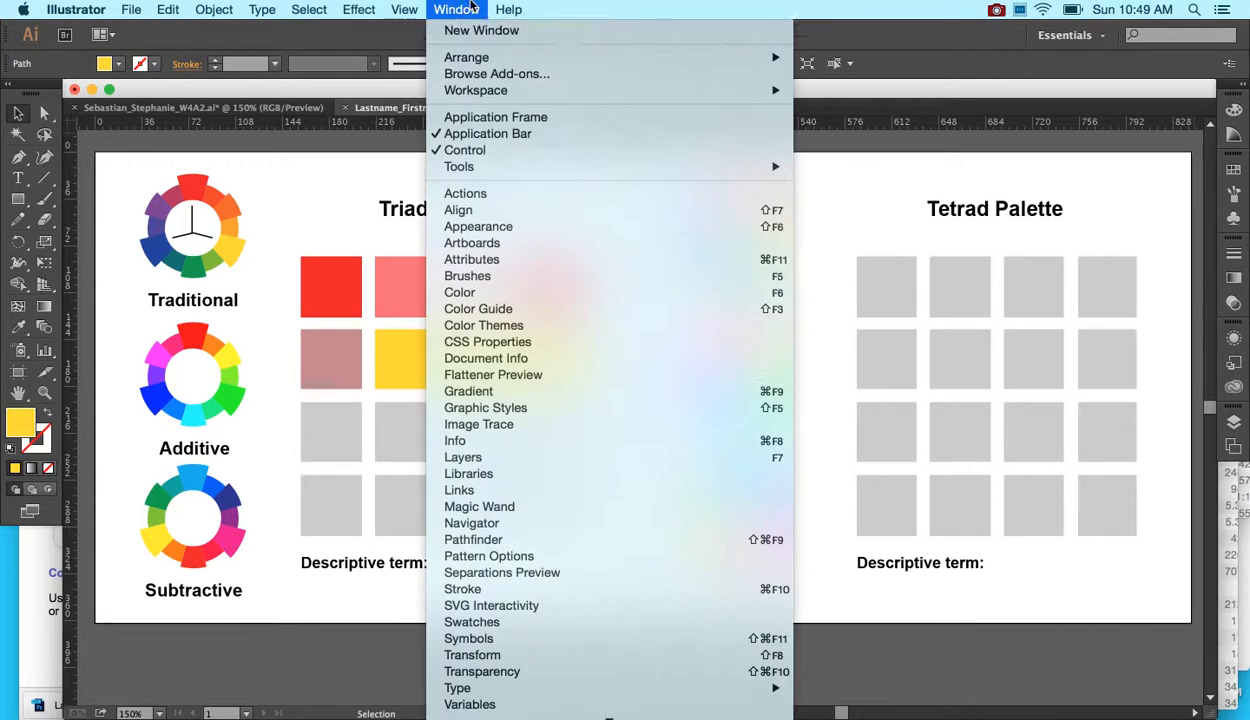
mouse_move(493, 92)
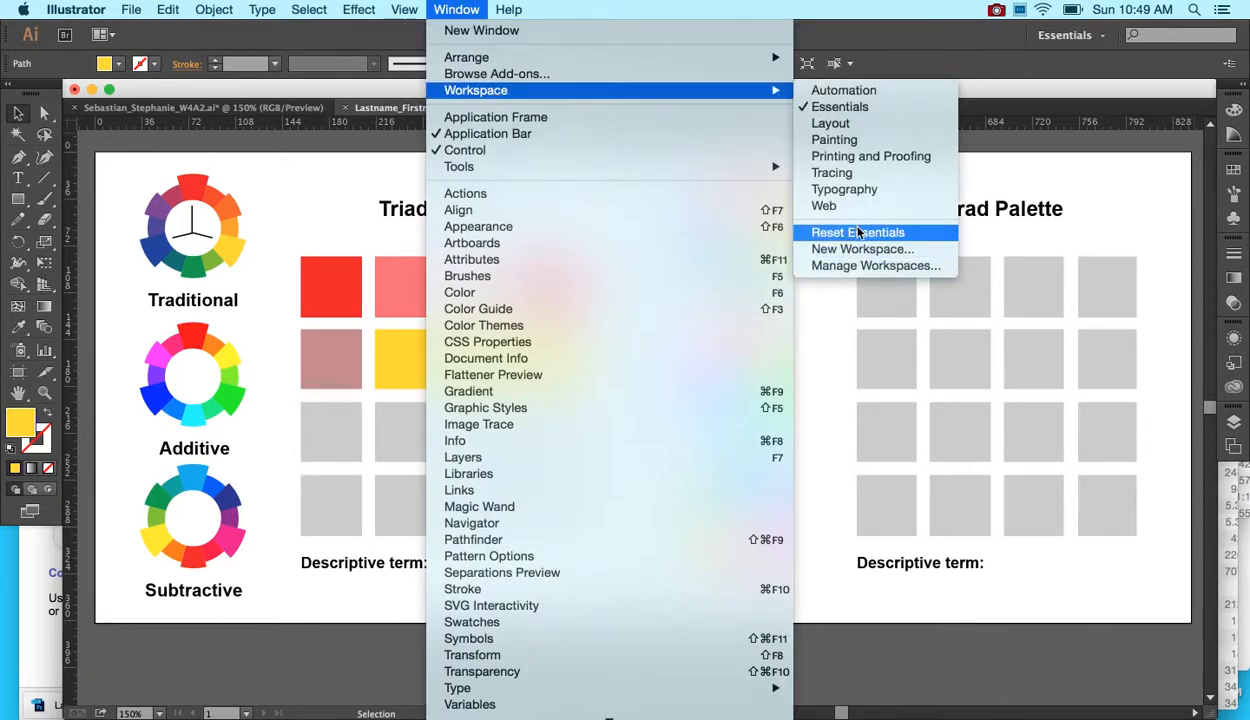
click(866, 110)
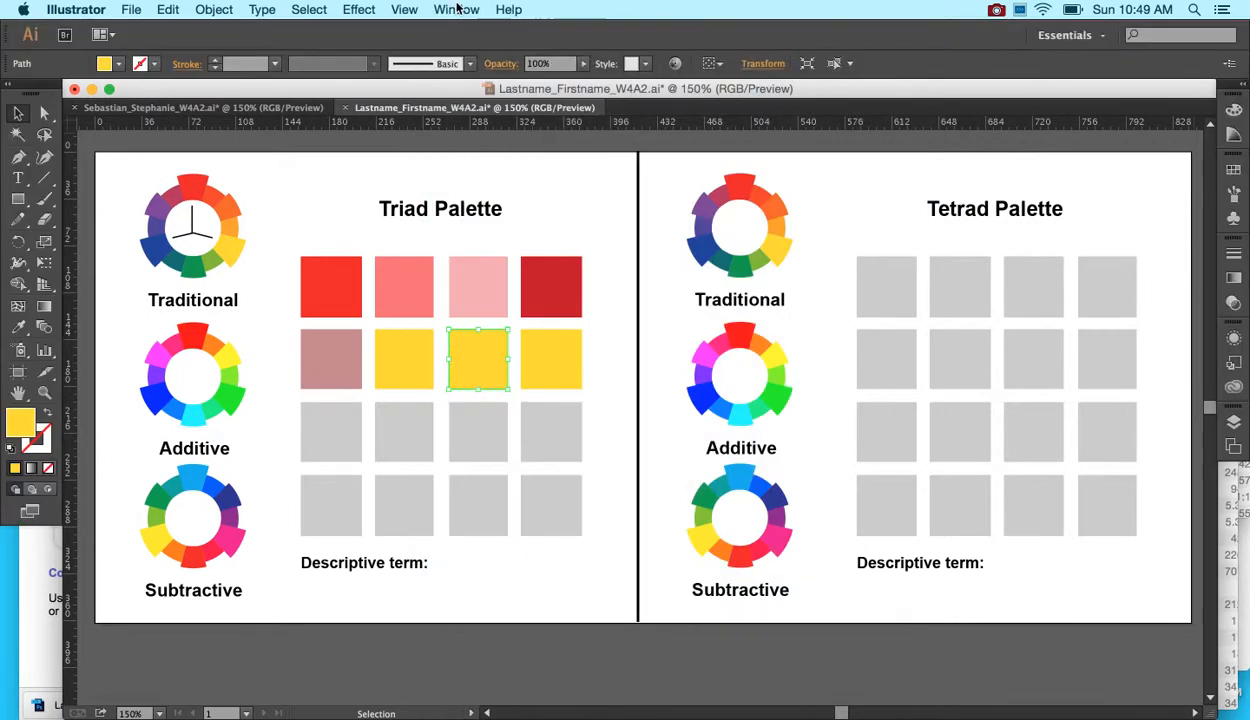
click(434, 9)
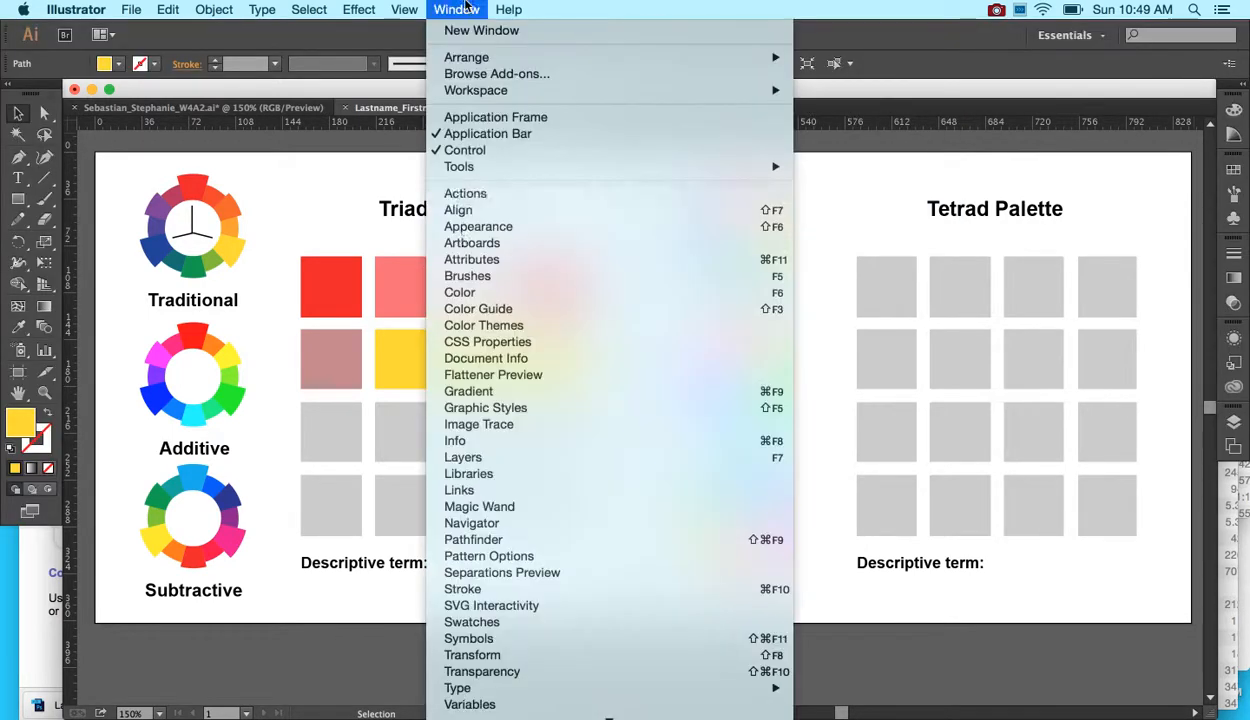
click(466, 292)
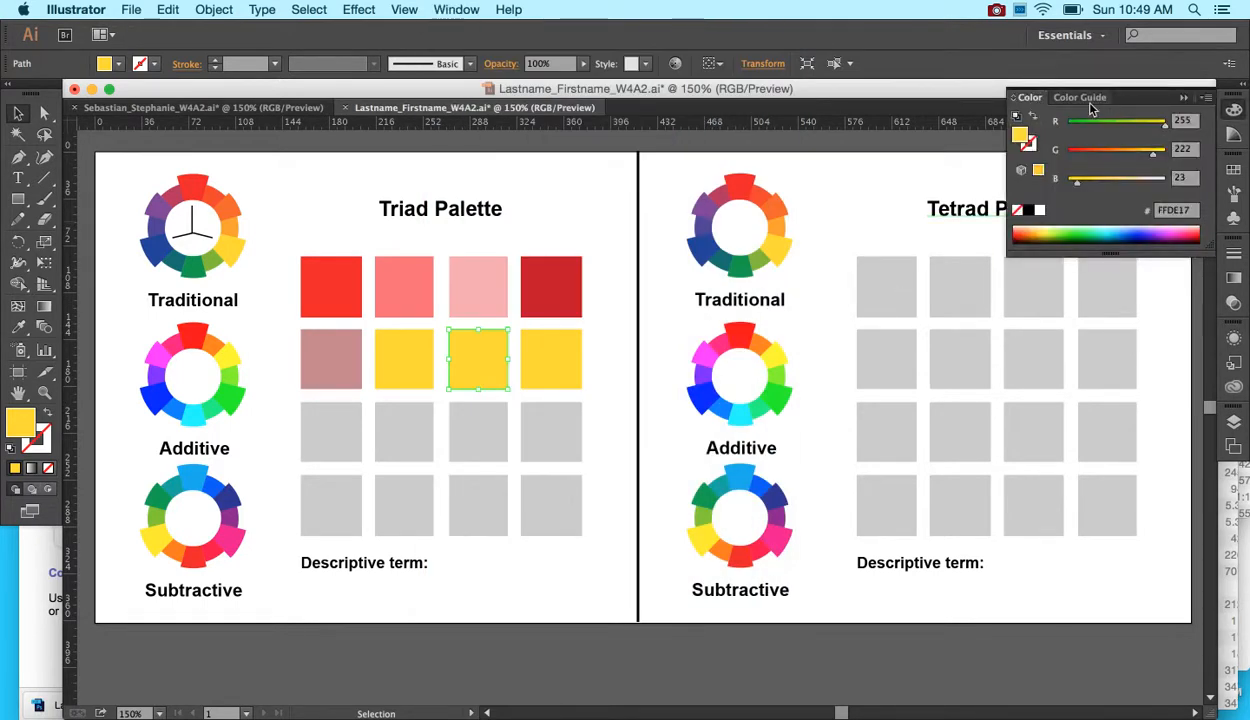
click(1207, 97)
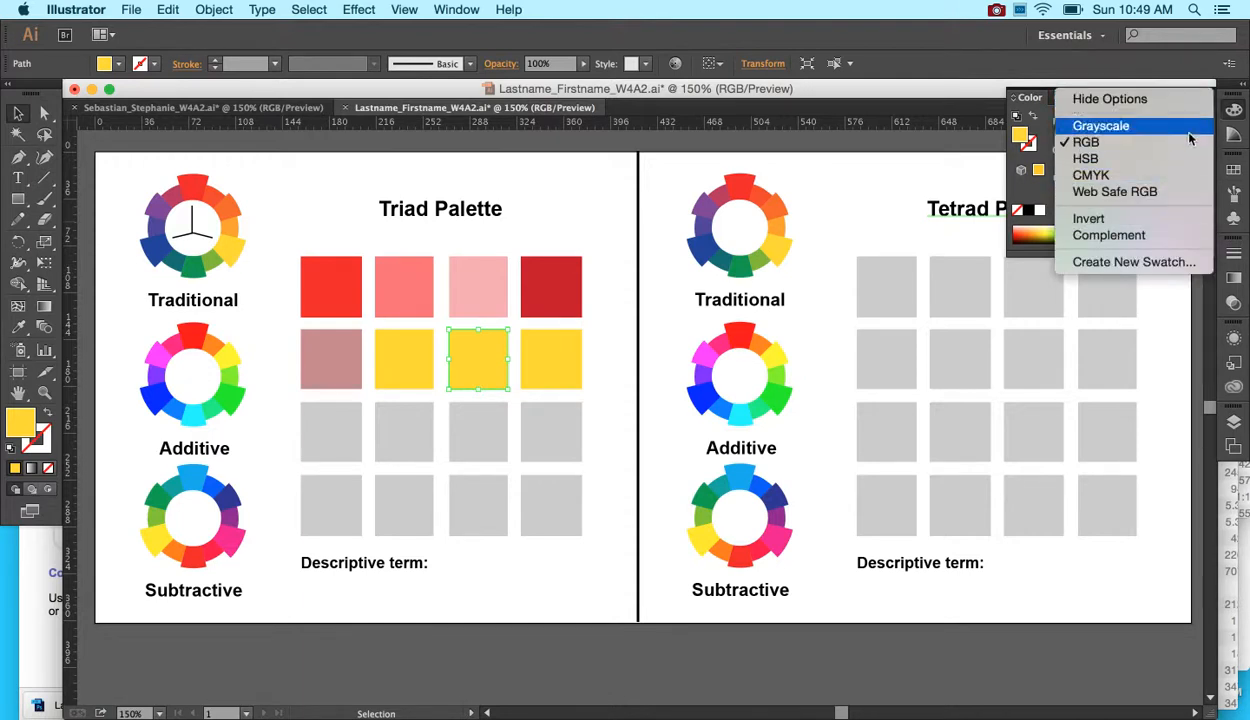
click(1182, 62)
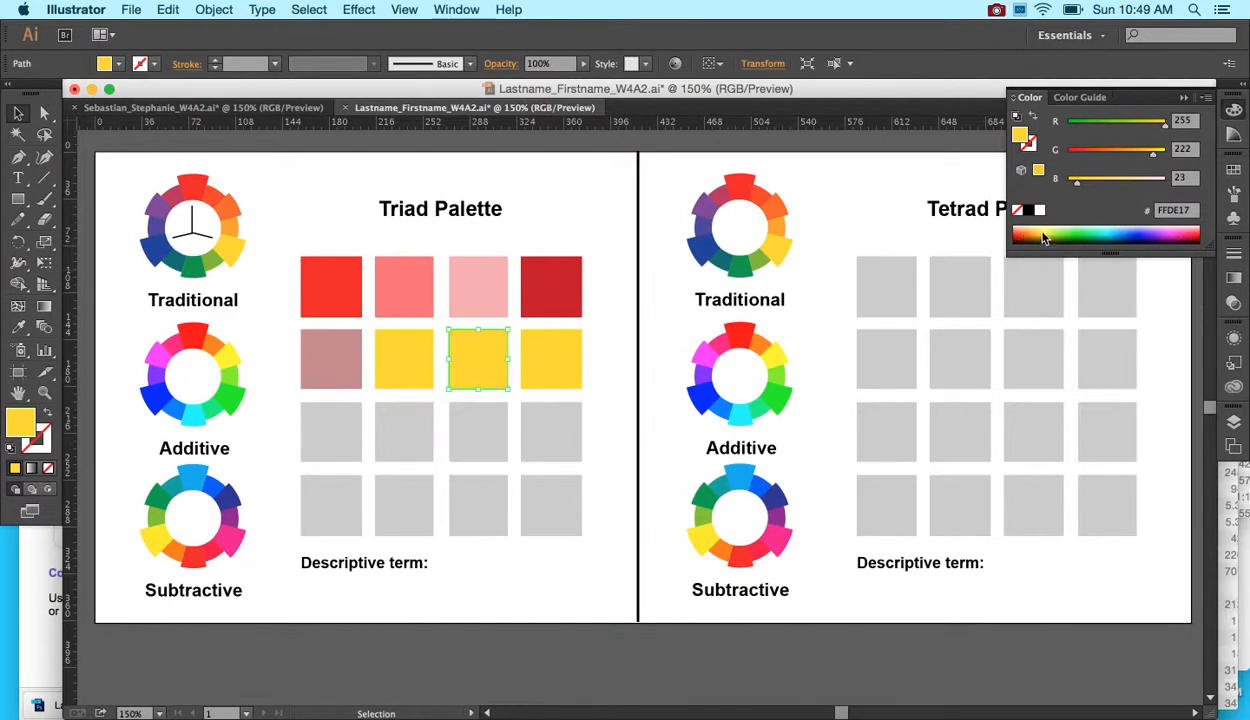
Step: Darken the fill of the third square in the Triad Palette's second row to D3B41A
double_click(1022, 134)
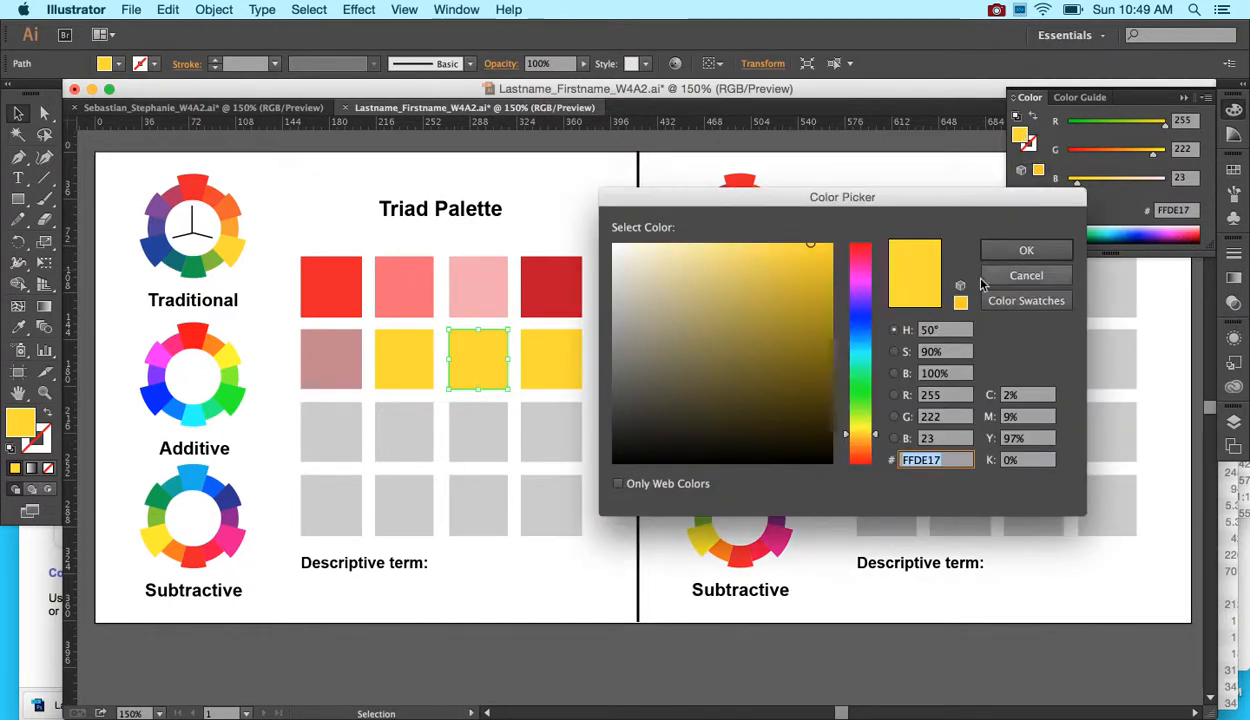
click(806, 281)
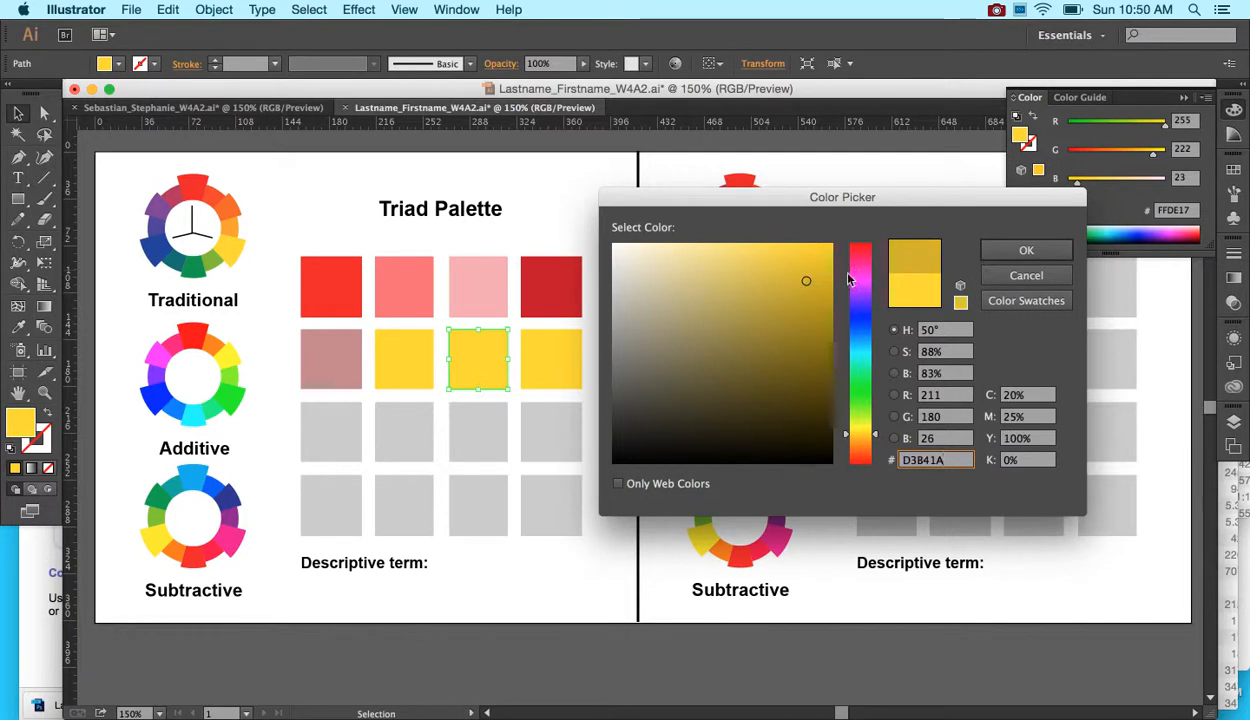
click(986, 248)
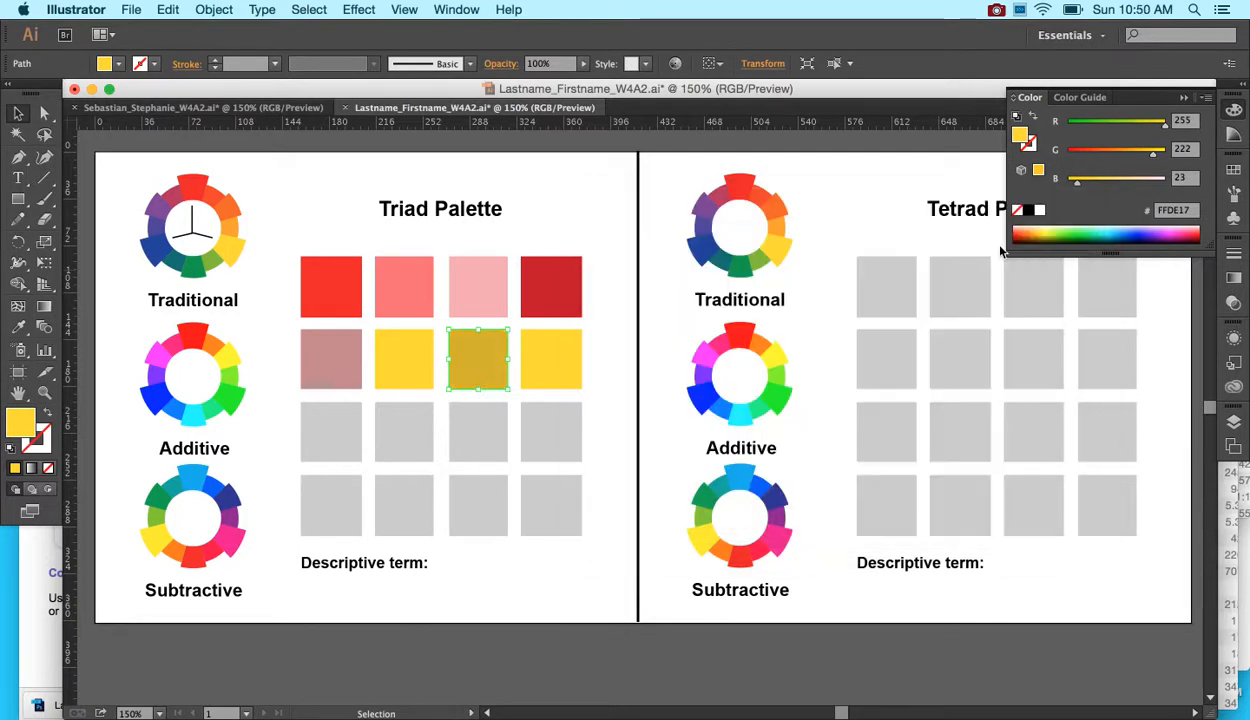
Step: Select the fourth square in the Triad Palette's second row and set its yellow as the Color Guide's base colour
click(557, 367)
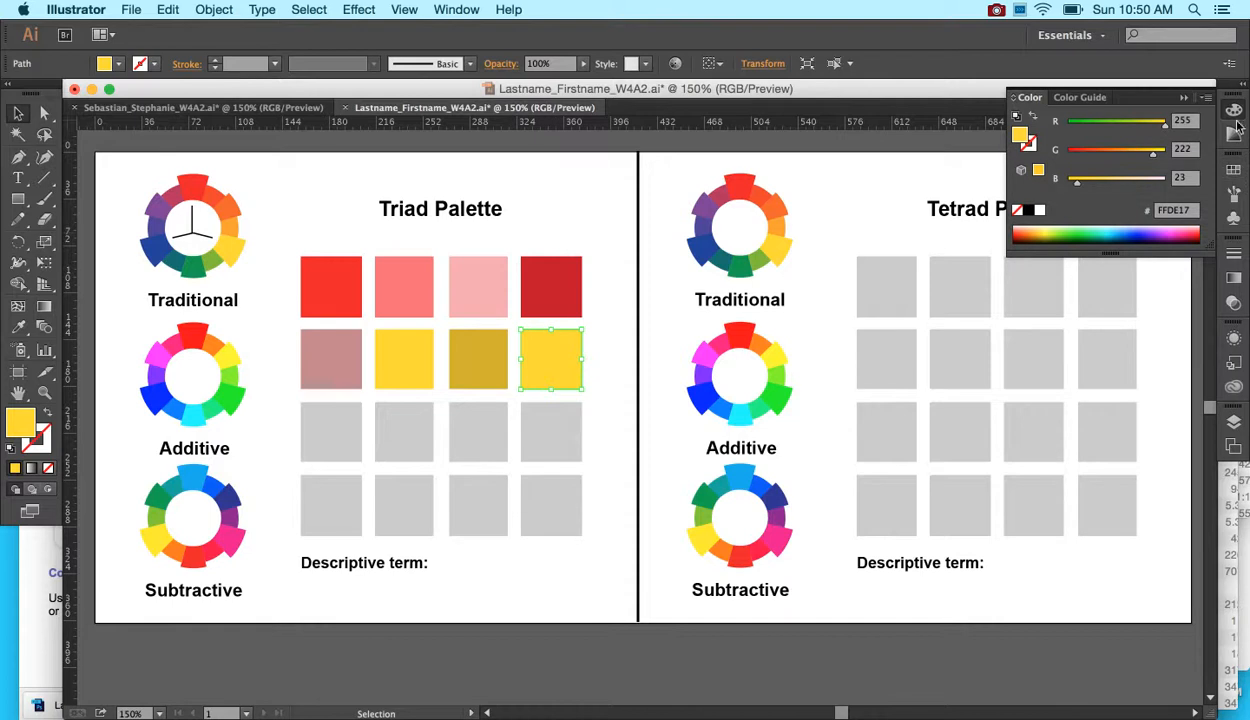
click(1185, 100)
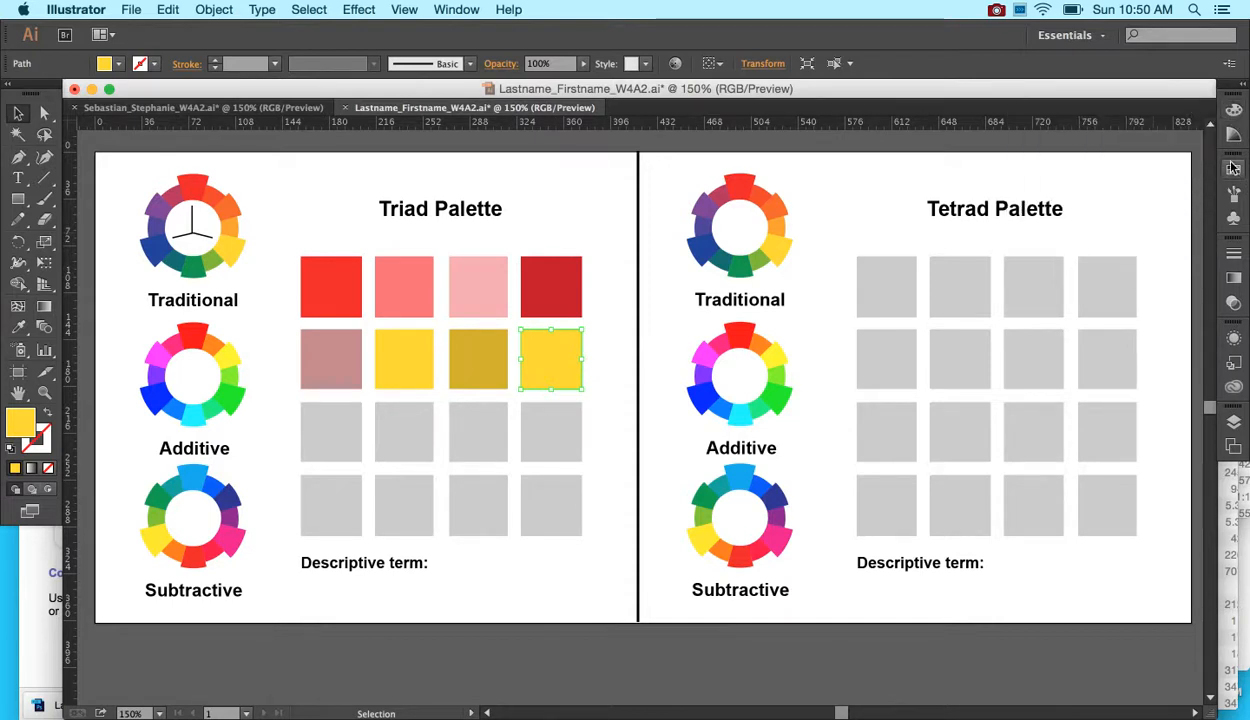
click(1233, 135)
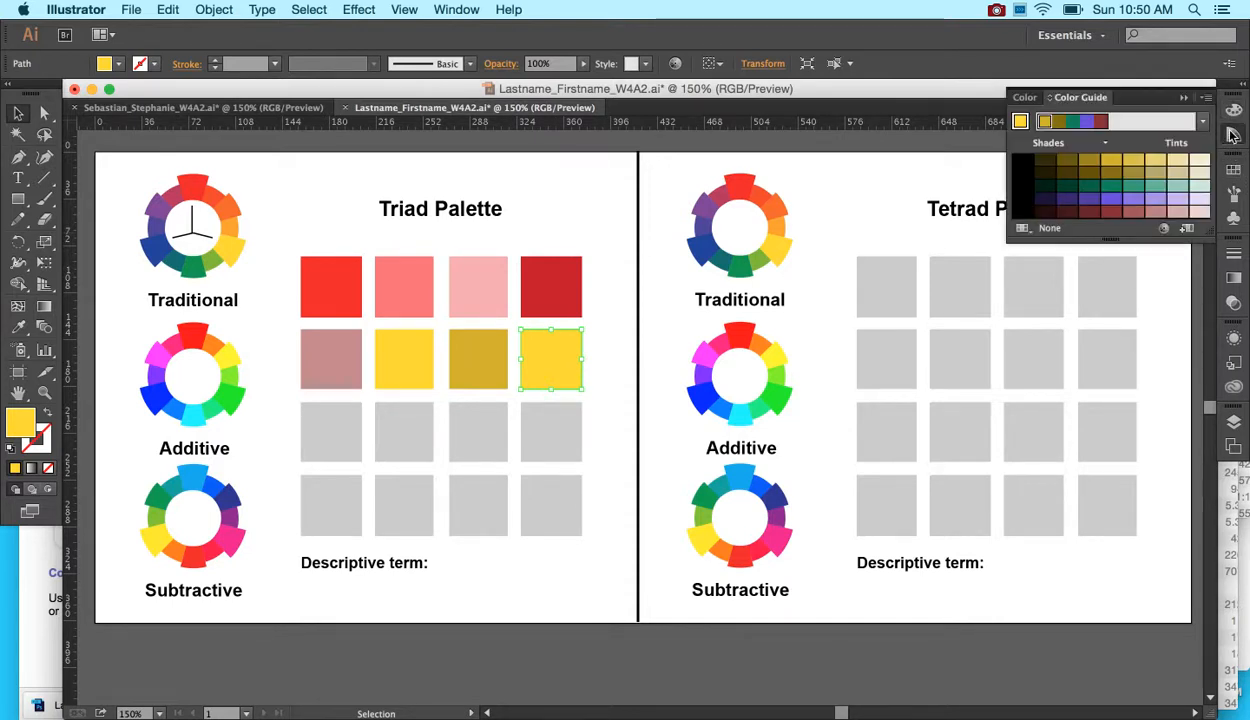
click(1020, 121)
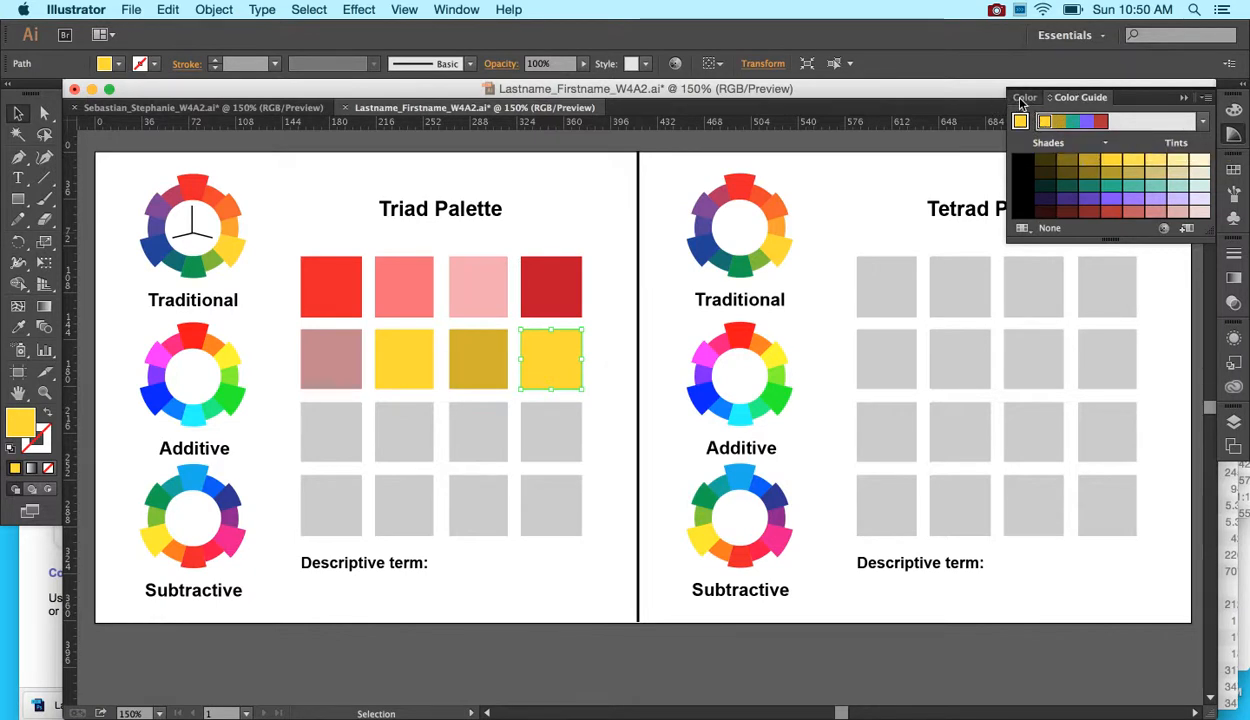
click(1024, 98)
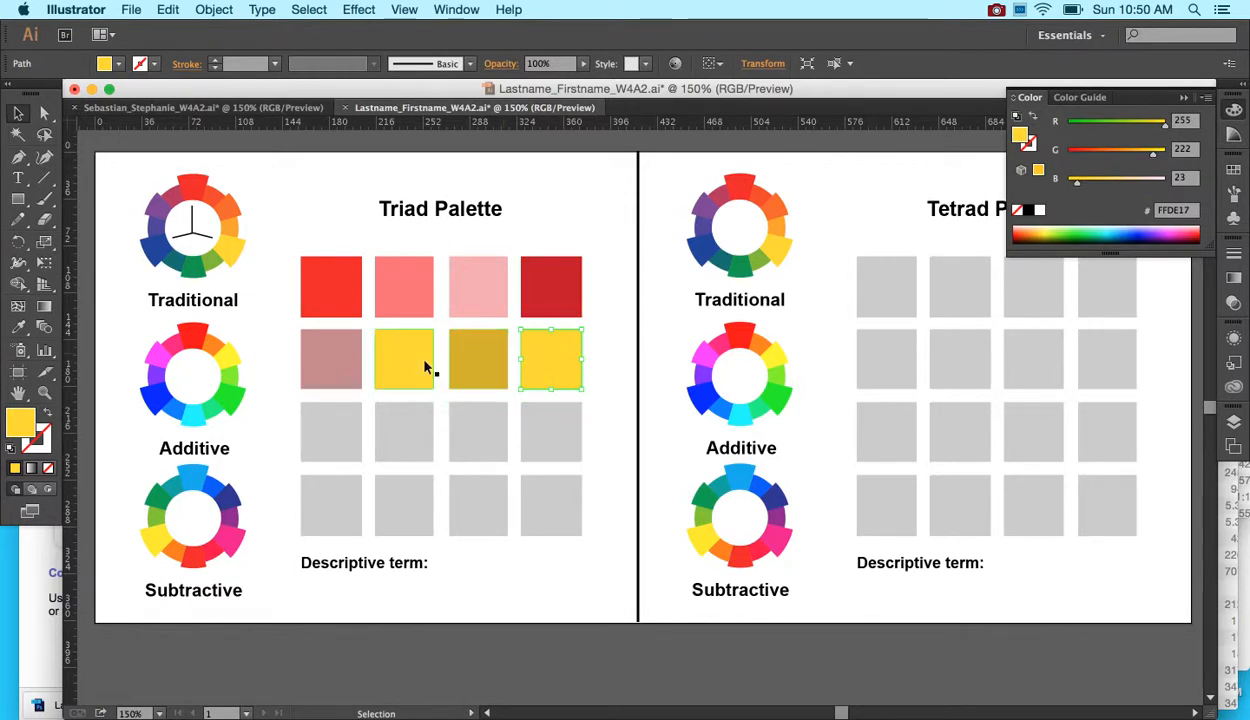
Step: Lighten the fill of the fourth square in the Triad Palette's second row to a pale yellow
key(i)
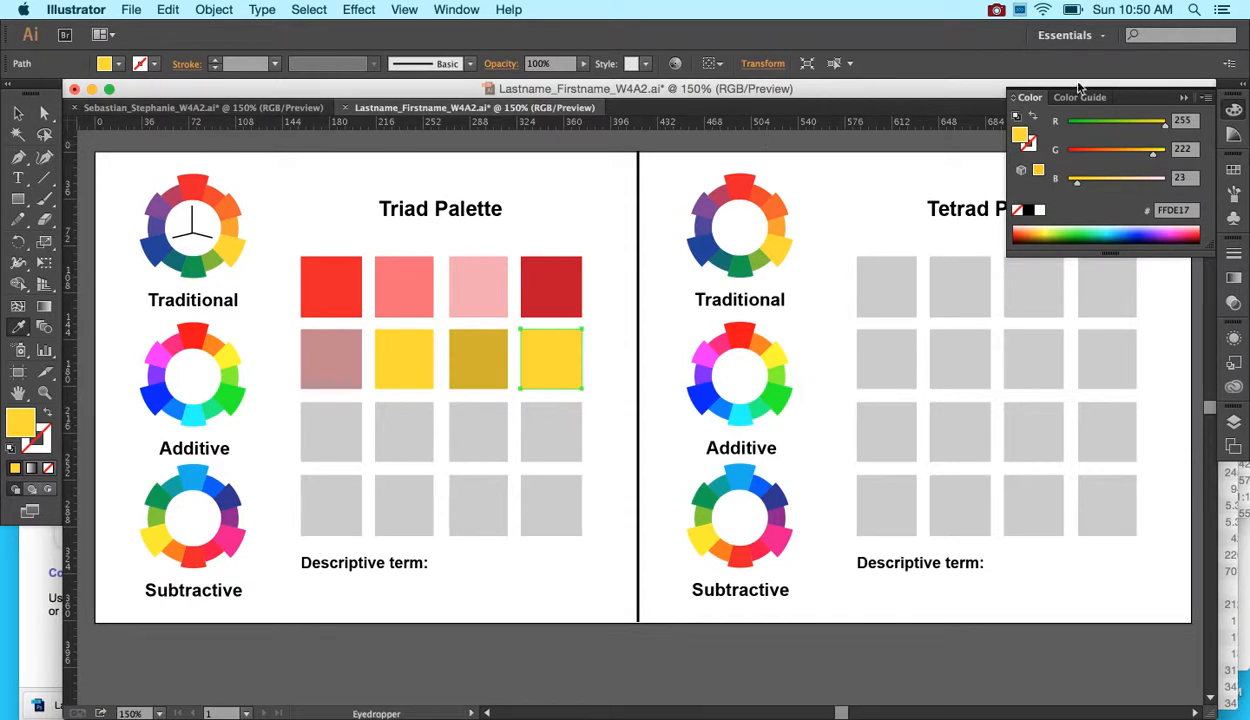
click(1233, 170)
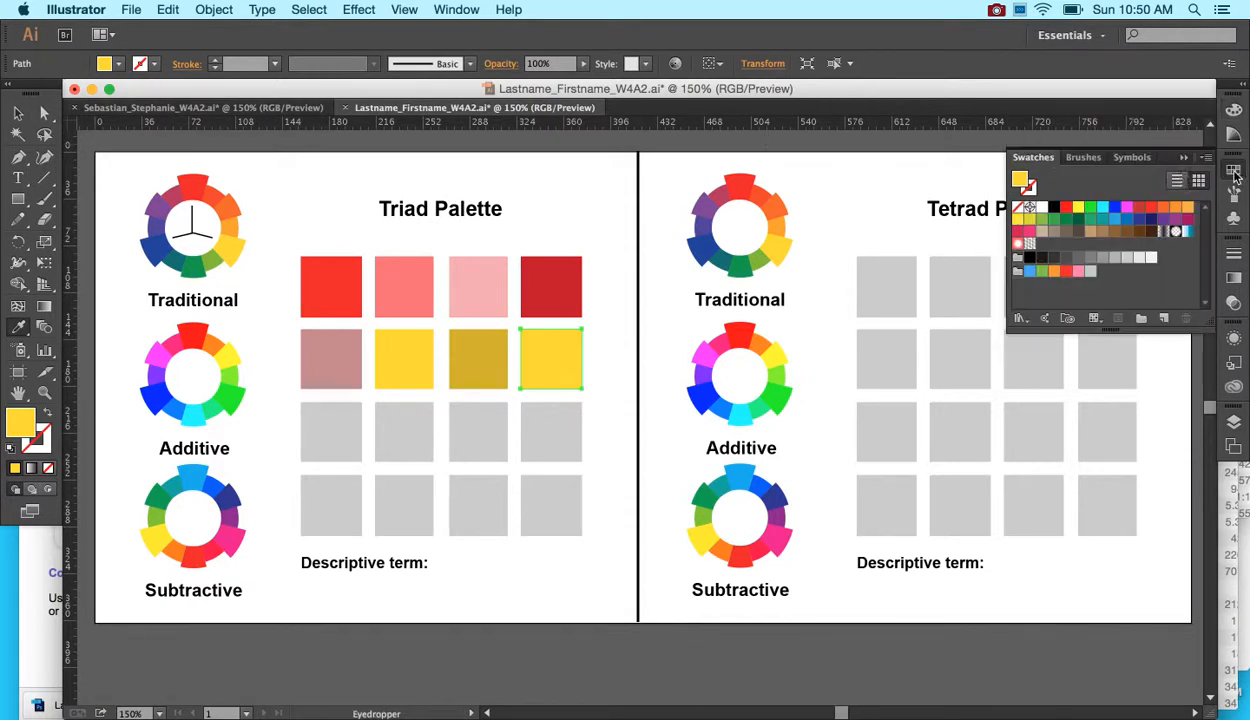
double_click(1020, 183)
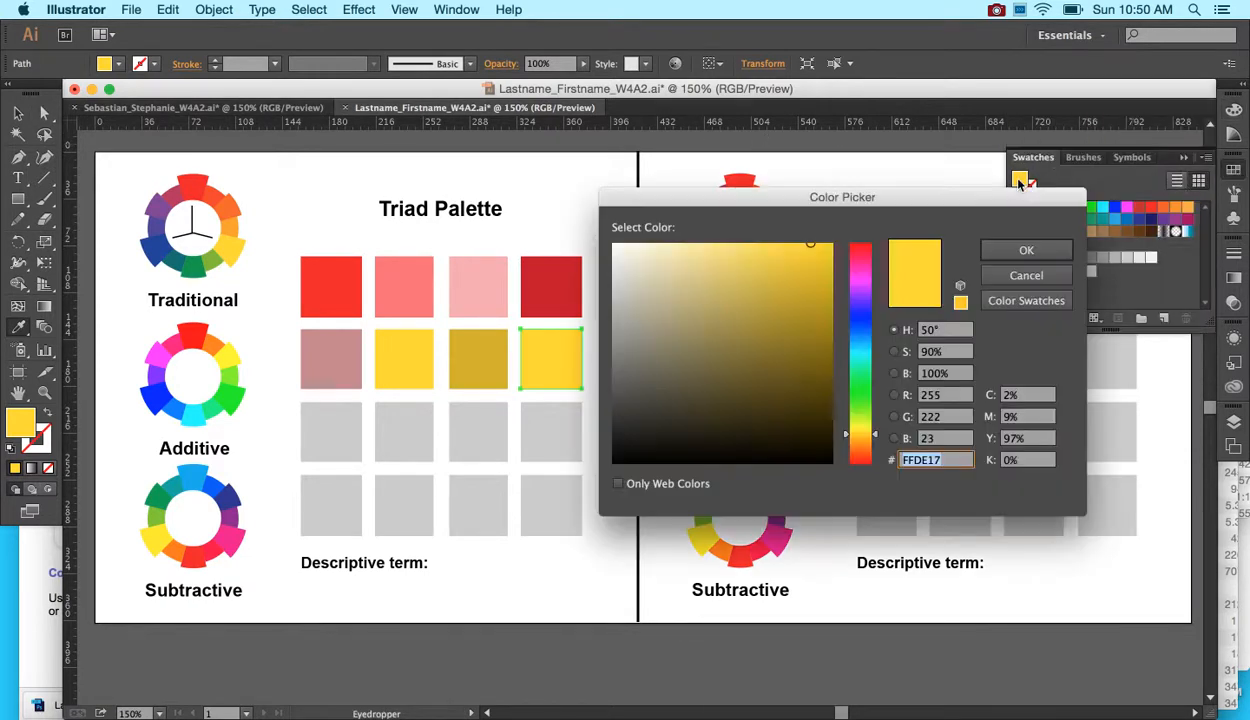
click(824, 262)
mouse_move(824, 265)
mouse_down()
mouse_move(804, 243)
mouse_move(800, 270)
mouse_move(781, 271)
mouse_move(718, 258)
mouse_move(715, 245)
mouse_up()
click(1026, 250)
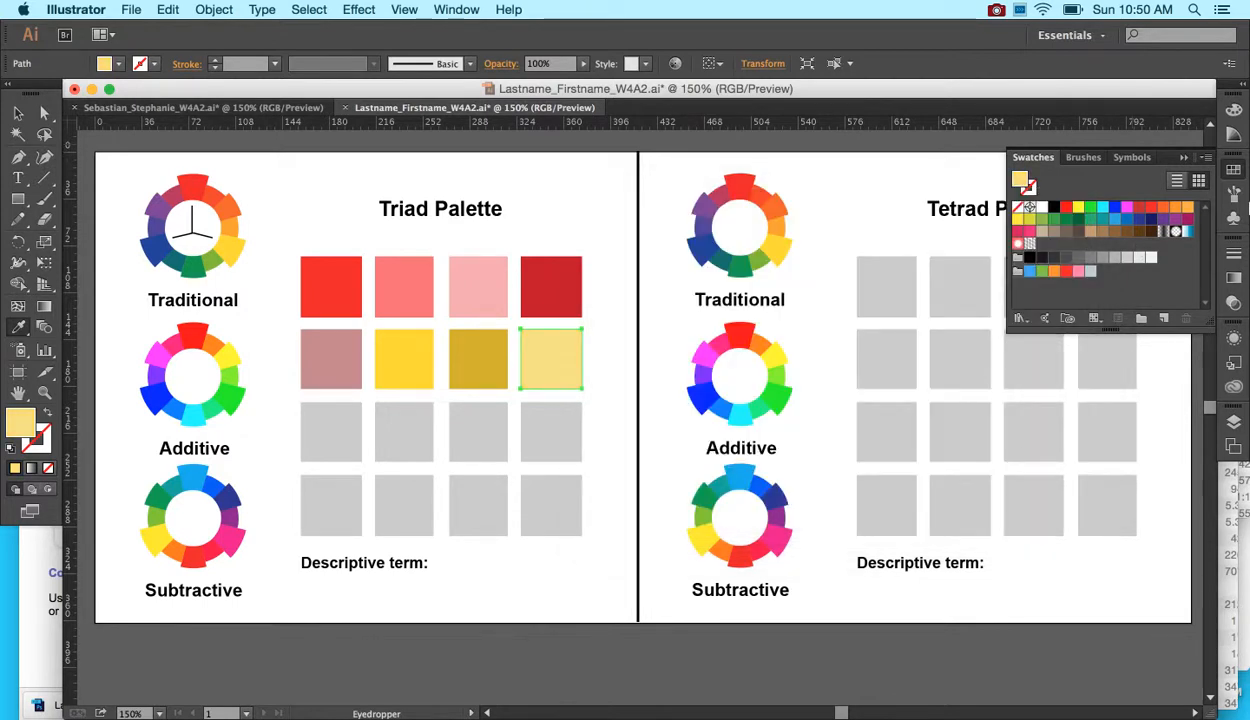
click(18, 113)
click(560, 210)
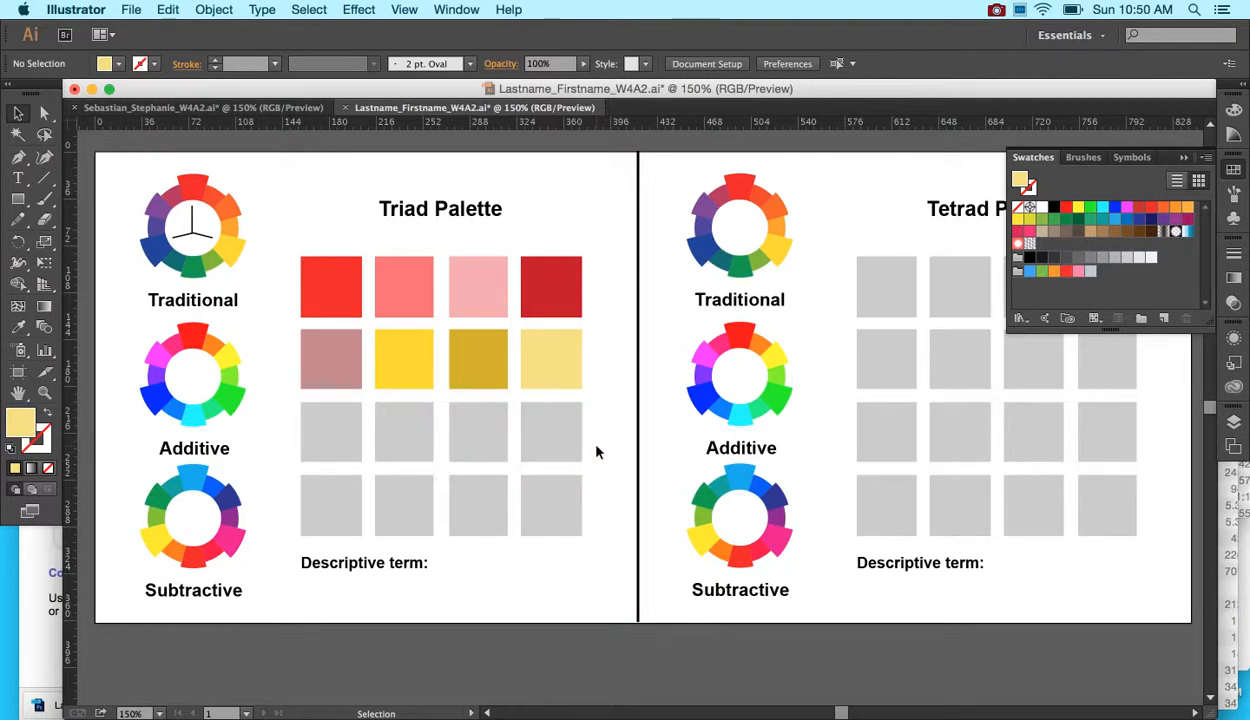
click(1052, 163)
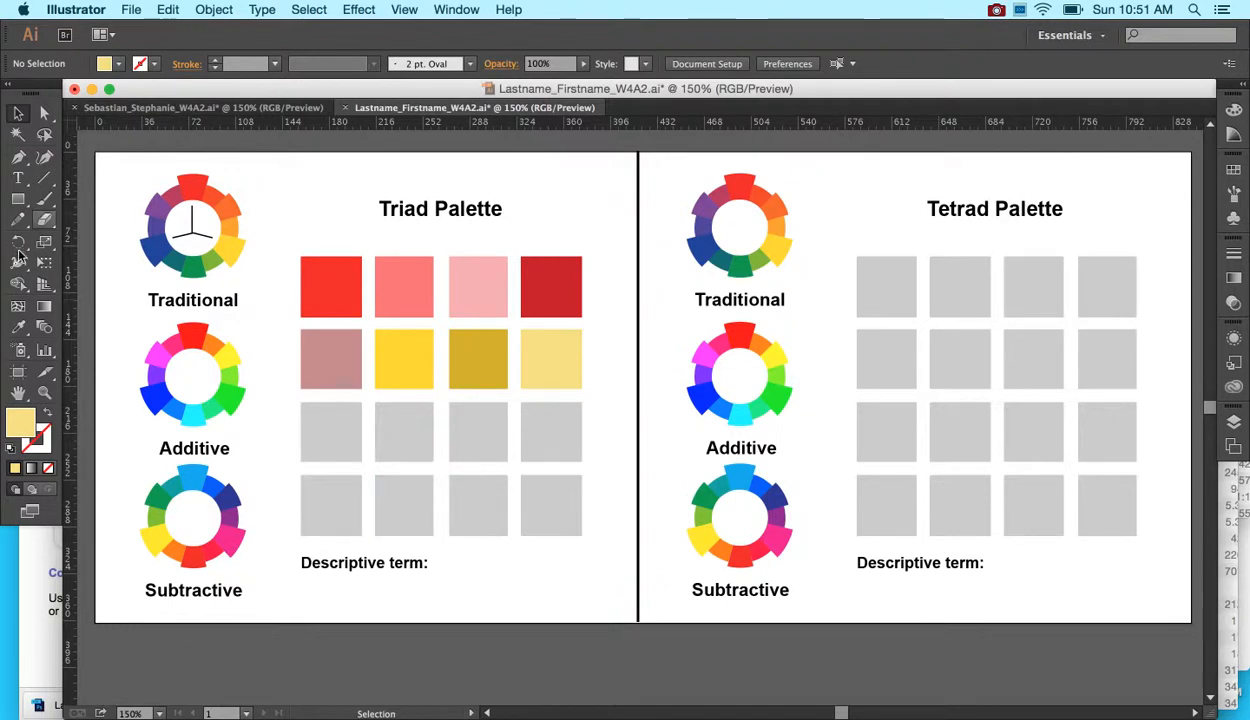
Step: Add the text "happy in spring" beside the Descriptive term label below the Triad Palette
click(20, 178)
click(20, 178)
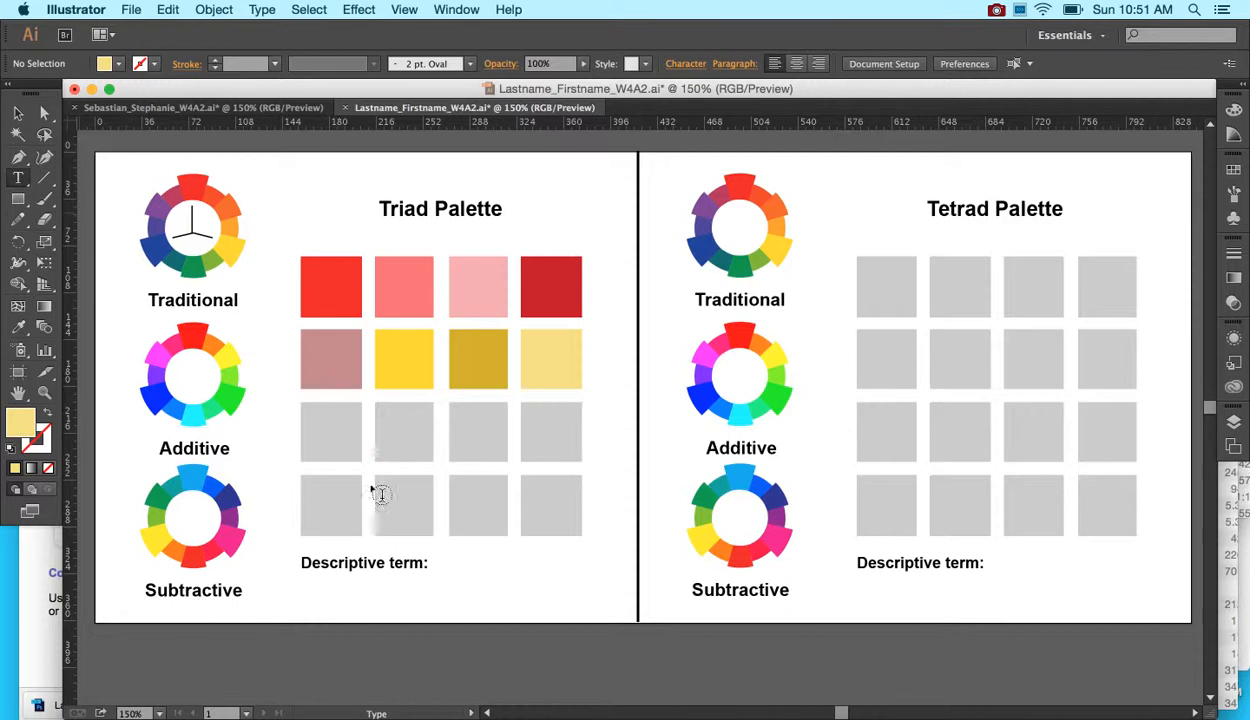
click(461, 578)
text(asdfasdfasdf)
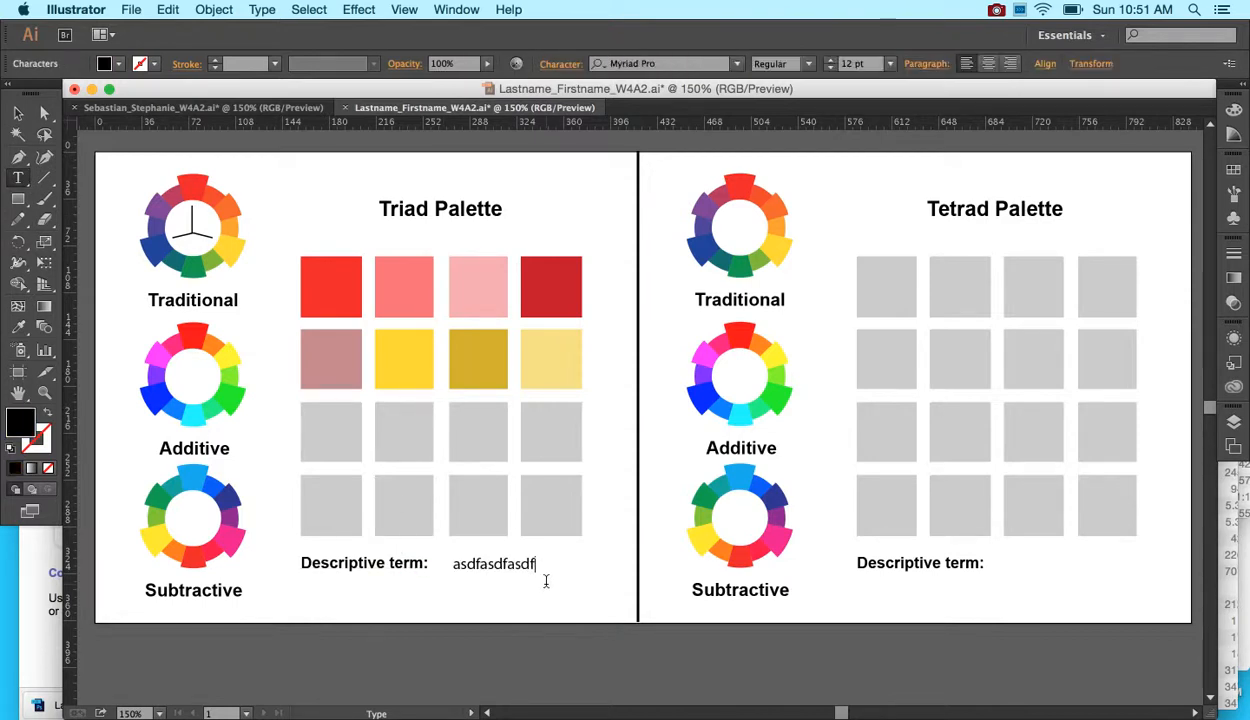
key(BackSpace)
key(BackSpace)
key(BackSpace)
key(BackSpace)
key(BackSpace)
key(BackSpace)
key(BackSpace)
text(happy in spring)
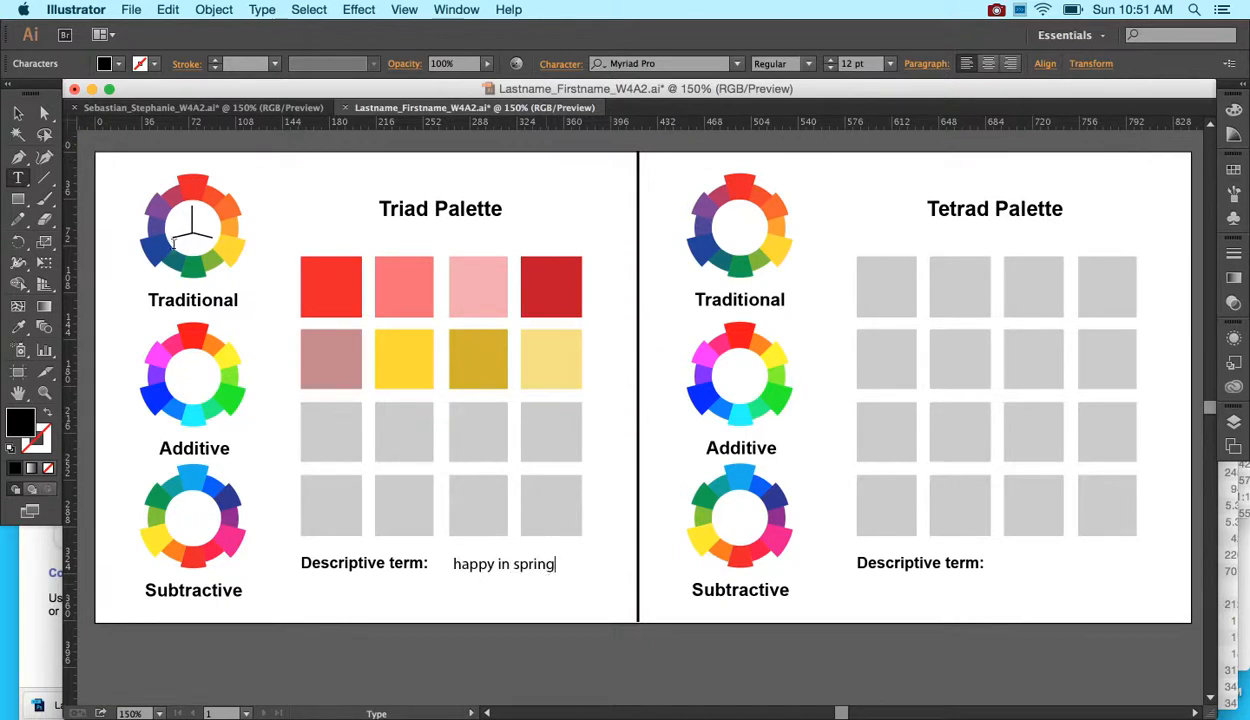
click(18, 113)
click(435, 183)
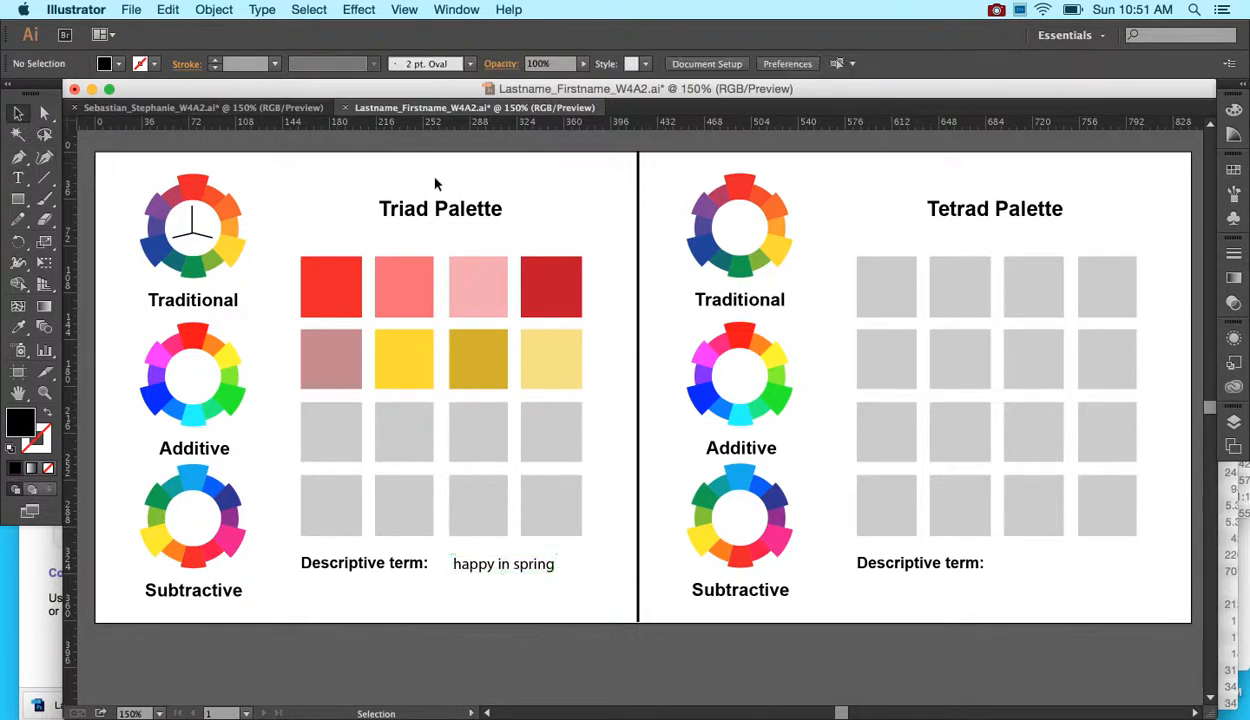